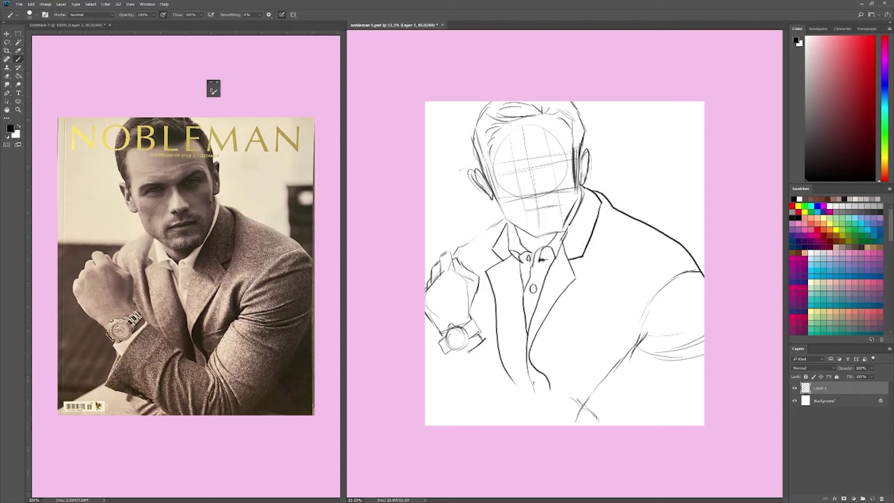
- Sketch the jacket cuff with its buttons, the sleeve folds at the crossed wrist and the folded arm's outline
{"action": "mouse_move", "coordinate": [444, 356]}
{"action": "left_mouse_down"}
{"action": "mouse_move", "coordinate": [486, 339]}
{"action": "mouse_move", "coordinate": [458, 370]}
{"action": "mouse_move", "coordinate": [489, 337]}
{"action": "mouse_move", "coordinate": [433, 410]}
{"action": "left_mouse_up"}
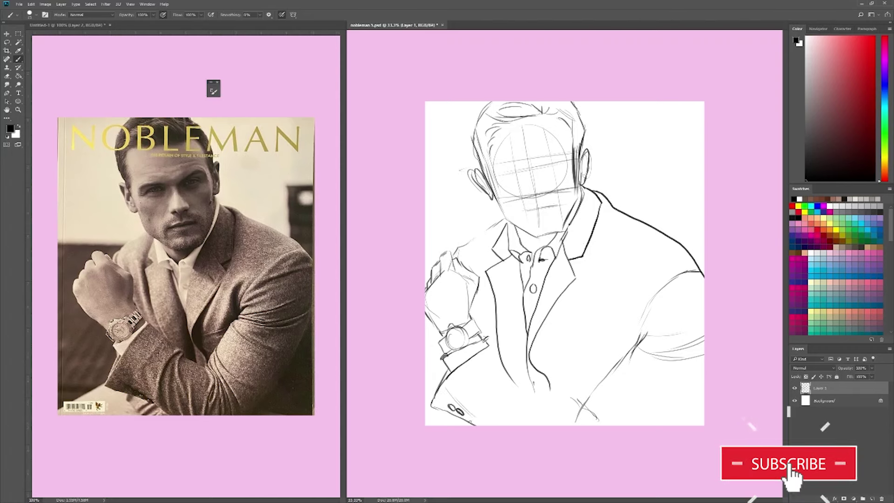
{"action": "mouse_move", "coordinate": [499, 425]}
{"action": "left_mouse_down"}
{"action": "mouse_move", "coordinate": [527, 374]}
{"action": "mouse_move", "coordinate": [521, 386]}
{"action": "left_mouse_up"}
{"action": "mouse_move", "coordinate": [525, 403]}
{"action": "left_mouse_down"}
{"action": "mouse_move", "coordinate": [542, 376]}
{"action": "mouse_move", "coordinate": [576, 425]}
{"action": "left_mouse_up"}
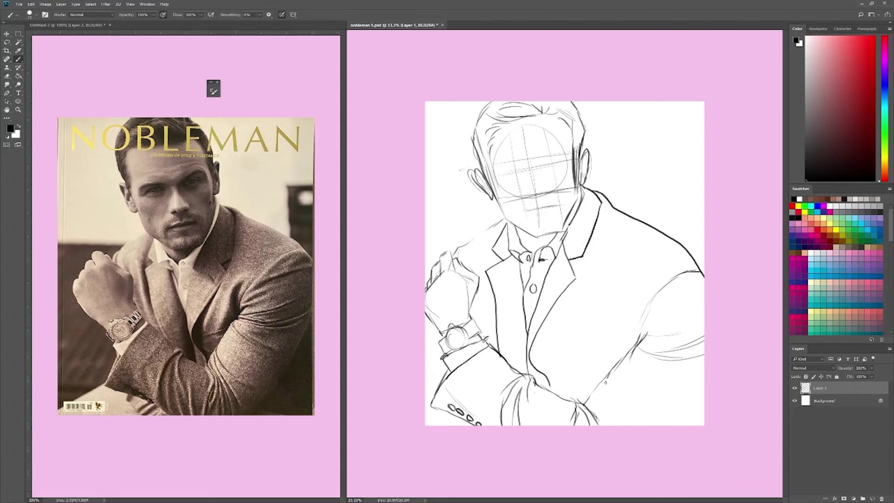
{"action": "mouse_move", "coordinate": [680, 425]}
{"action": "left_mouse_down"}
{"action": "mouse_move", "coordinate": [579, 400]}
{"action": "mouse_move", "coordinate": [698, 218]}
{"action": "left_mouse_up"}
- Transform the selected folded-arm part of the sketch to make it slightly narrower from its outer edge
{"action": "key", "text": "ctrl+t"}
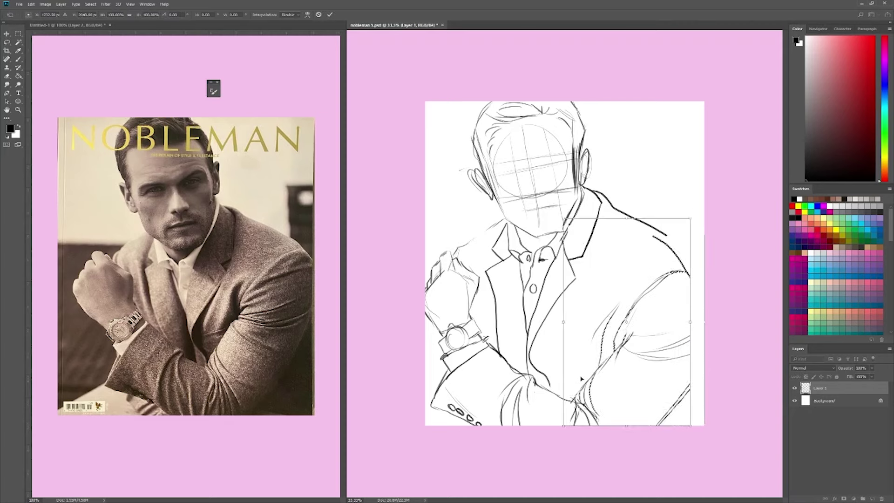
{"action": "left_click_drag", "start_coordinate": [703, 321], "coordinate": [691, 322]}
{"action": "key", "text": "Return"}
- Clean up the folded sleeve and sketch its inner folds and elbow lines
{"action": "key", "text": "e"}
{"action": "mouse_move", "coordinate": [609, 347]}
{"action": "left_mouse_down"}
{"action": "mouse_move", "coordinate": [572, 405]}
{"action": "mouse_move", "coordinate": [619, 366]}
{"action": "left_mouse_up"}
{"action": "key", "text": "b"}
{"action": "left_click_drag", "start_coordinate": [622, 383], "coordinate": [658, 391]}
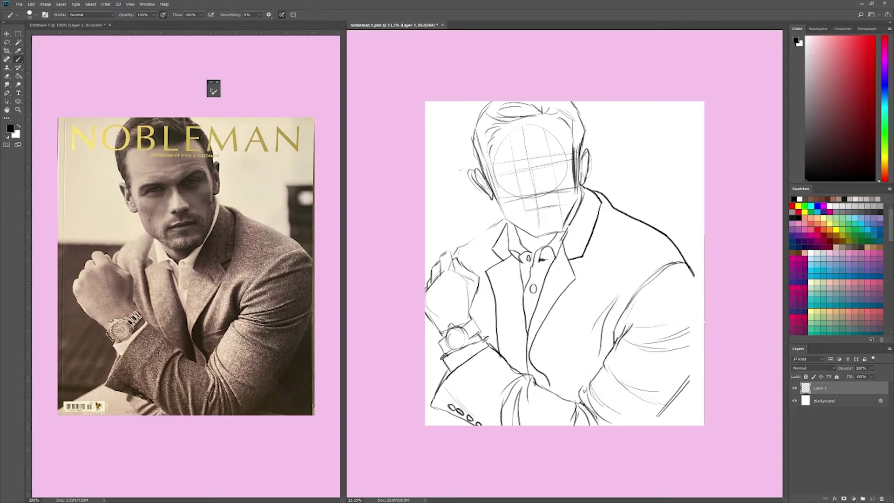
{"action": "left_click_drag", "start_coordinate": [700, 344], "coordinate": [691, 374]}
- Transform the whole figure sketch to shift it slightly to the right on the canvas
{"action": "key", "text": "e"}
{"action": "key", "text": "ctrl+t"}
{"action": "left_click_drag", "start_coordinate": [607, 316], "coordinate": [624, 317]}
{"action": "key", "text": "Return"}
{"action": "key", "text": "b"}
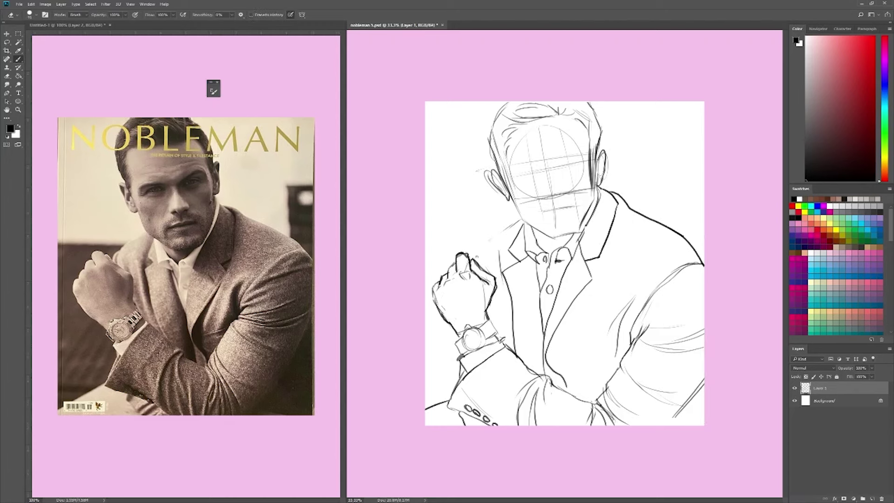
- Draw the eyes, eyebrows, nose, mouth and jawline in bold dark lines on a new layer above the sketch
{"action": "key", "text": "ctrl+shift+alt+n"}
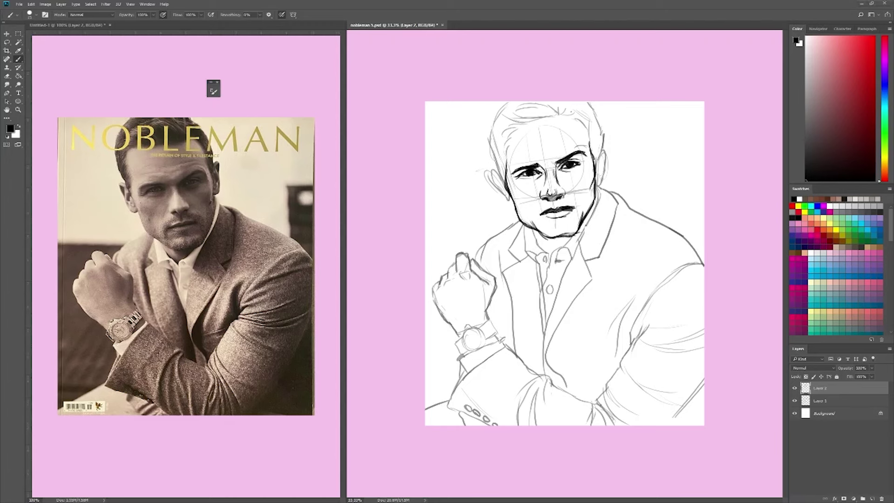
{"action": "key", "text": "e"}
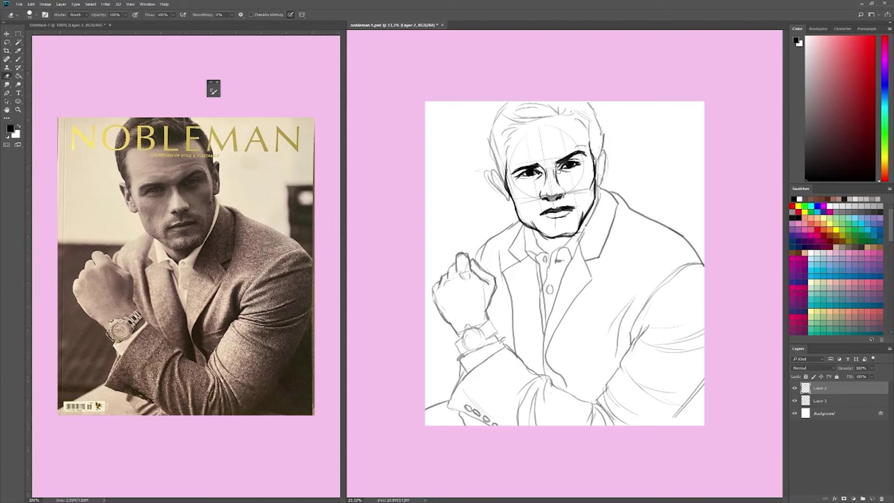
{"action": "key", "text": "b"}
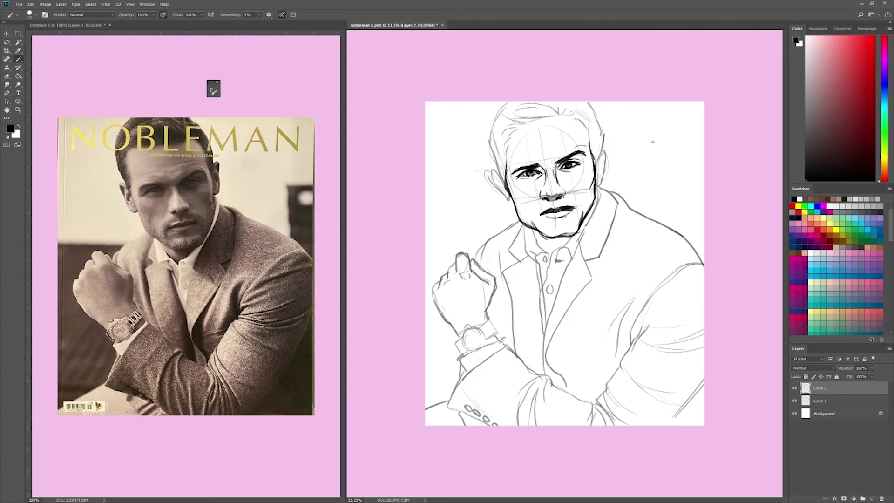
{"action": "key", "text": "e"}
{"action": "key", "text": "b"}
{"action": "left_click_drag", "start_coordinate": [526, 168], "coordinate": [539, 165]}
{"action": "key", "text": "e"}
{"action": "key", "text": "b"}
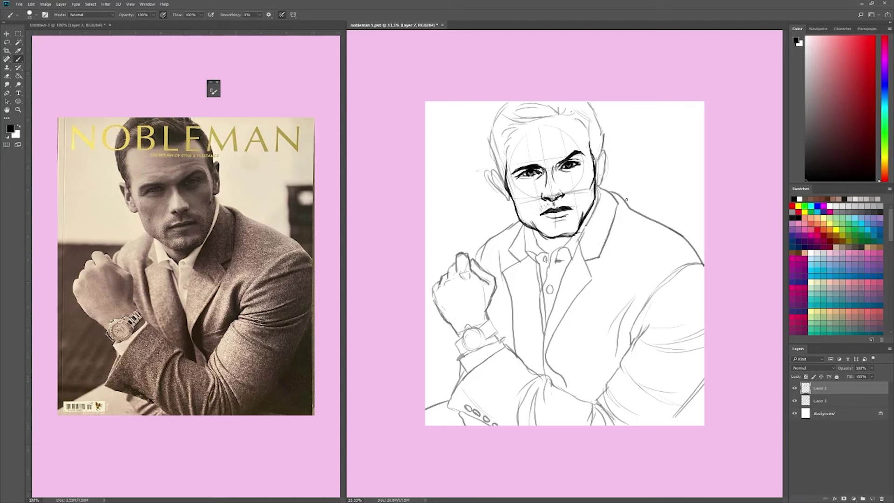
- Shade the hair beside the far temple and erase the face's construction guides from the original sketch layer
{"action": "left_click_drag", "start_coordinate": [582, 112], "coordinate": [596, 158]}
{"action": "key", "text": "alt+bracketleft"}
{"action": "key", "text": "e"}
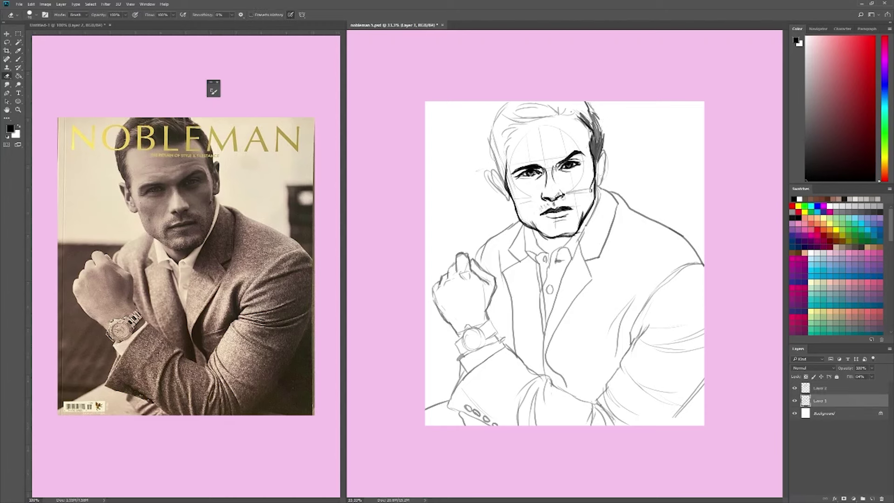
{"action": "key", "text": "alt+bracketright"}
- Outline the hairline, shade the hair at both temples and draw the ears on the upper line layer
{"action": "key", "text": "b"}
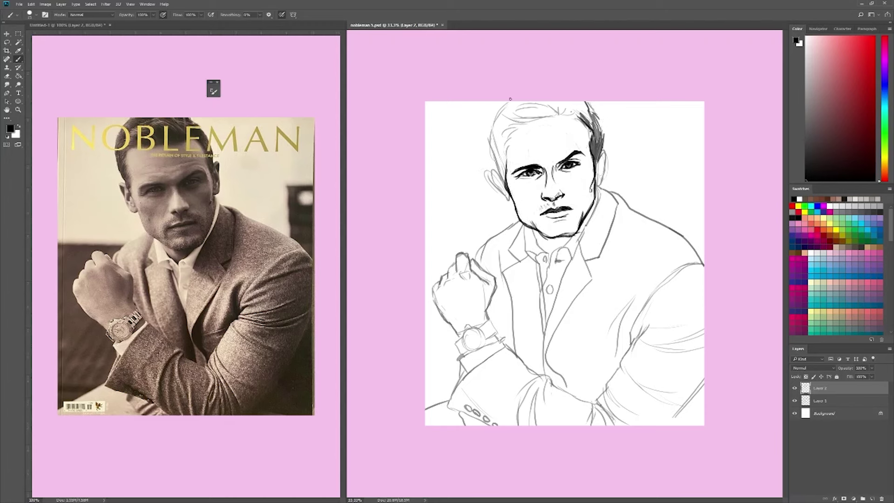
{"action": "left_click_drag", "start_coordinate": [505, 158], "coordinate": [503, 178]}
{"action": "left_click_drag", "start_coordinate": [508, 124], "coordinate": [506, 168]}
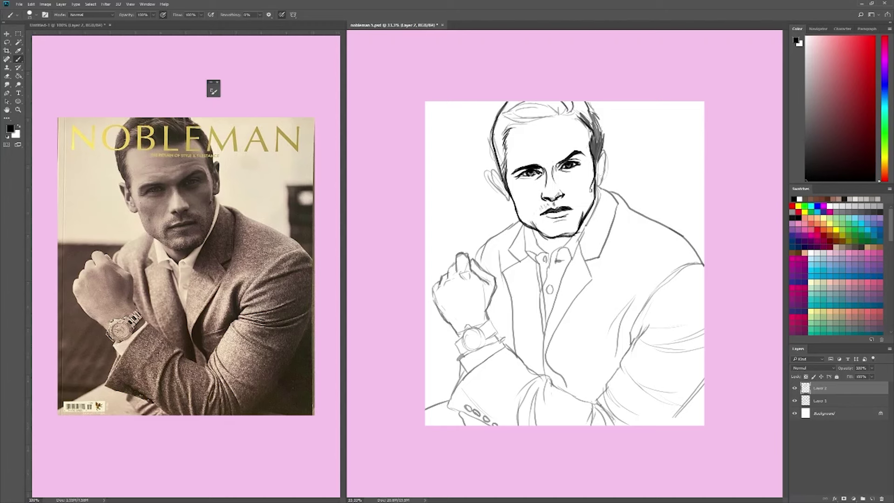
{"action": "left_click_drag", "start_coordinate": [506, 120], "coordinate": [494, 173]}
{"action": "left_click_drag", "start_coordinate": [508, 124], "coordinate": [505, 176]}
{"action": "left_click_drag", "start_coordinate": [602, 116], "coordinate": [596, 136]}
{"action": "key", "text": "e"}
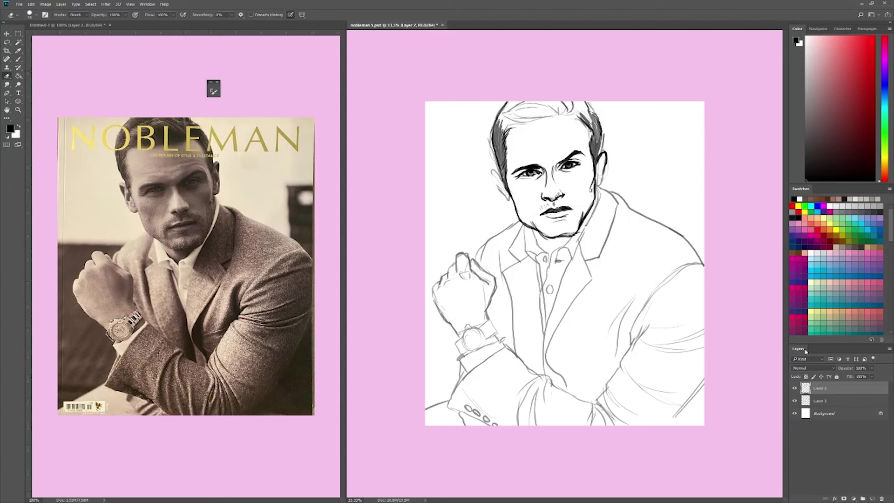
{"action": "key", "text": "b"}
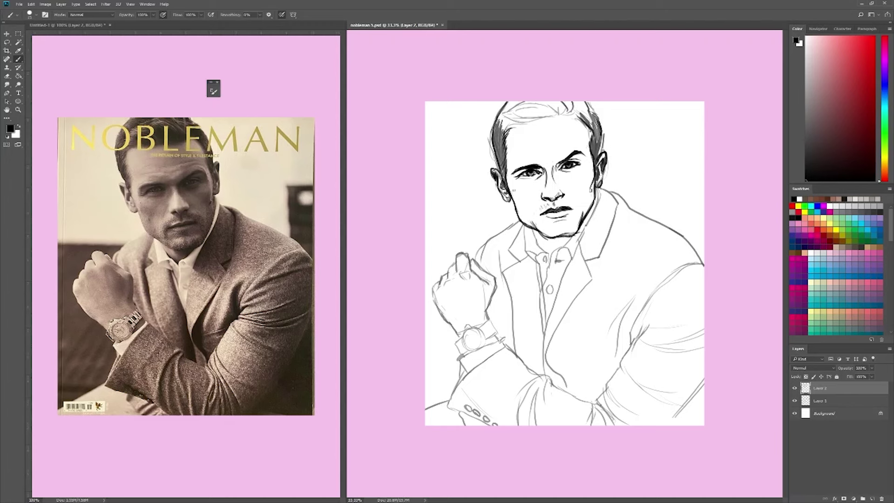
- Lasso the facial features to adjust their placement within the face and clean up the jawline
{"action": "key", "text": "l"}
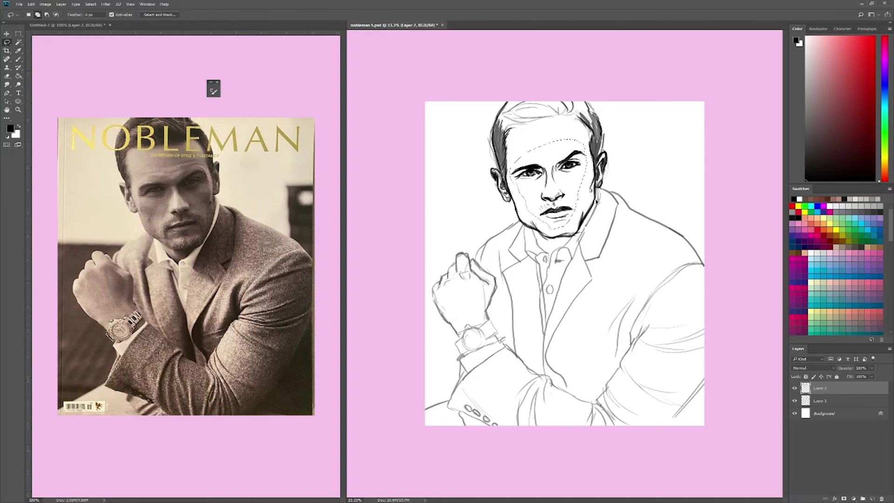
{"action": "key", "text": "e"}
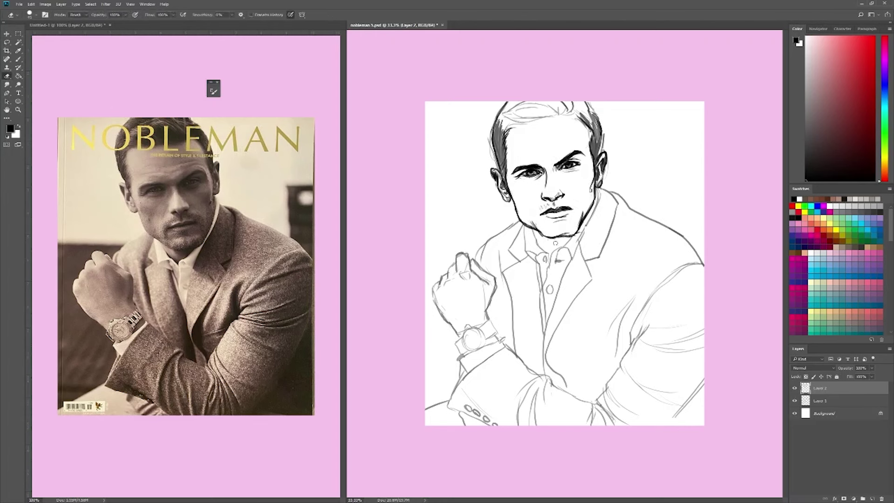
- Draw the watch dial and darken the jacket's front edge and cuff lines
{"action": "key", "text": "b"}
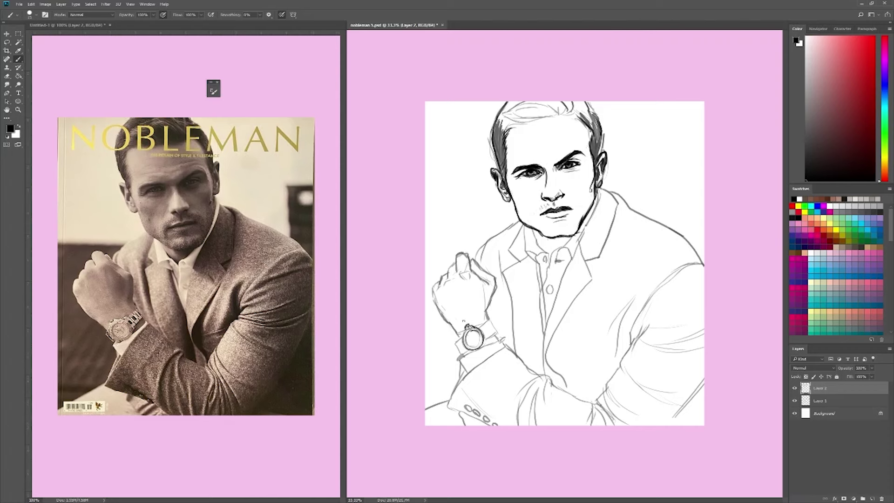
{"action": "left_click_drag", "start_coordinate": [562, 317], "coordinate": [554, 370]}
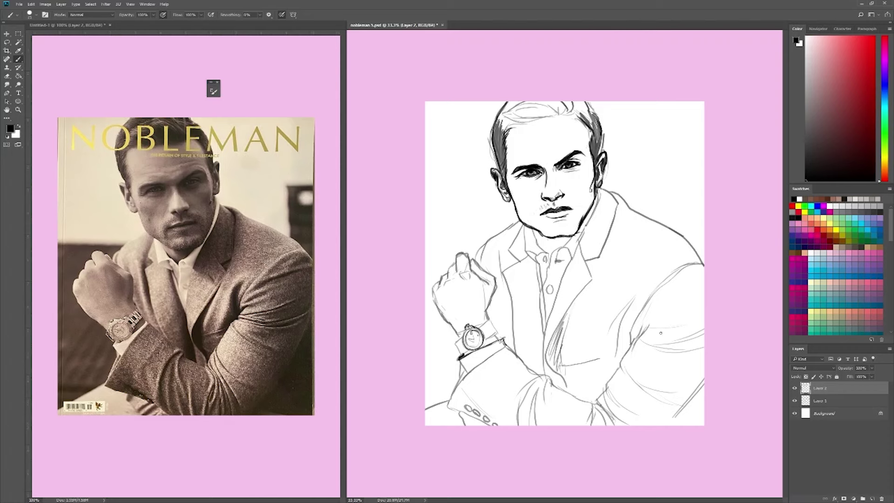
- Transform the folded arm on the original sketch layer inward and downward, and redraw its upper fold line
{"action": "key", "text": "alt+bracketleft"}
{"action": "key", "text": "ctrl+t"}
{"action": "mouse_move", "coordinate": [660, 353]}
{"action": "left_mouse_down"}
{"action": "mouse_move", "coordinate": [679, 371]}
{"action": "mouse_move", "coordinate": [624, 433]}
{"action": "left_mouse_up"}
{"action": "key", "text": "Return"}
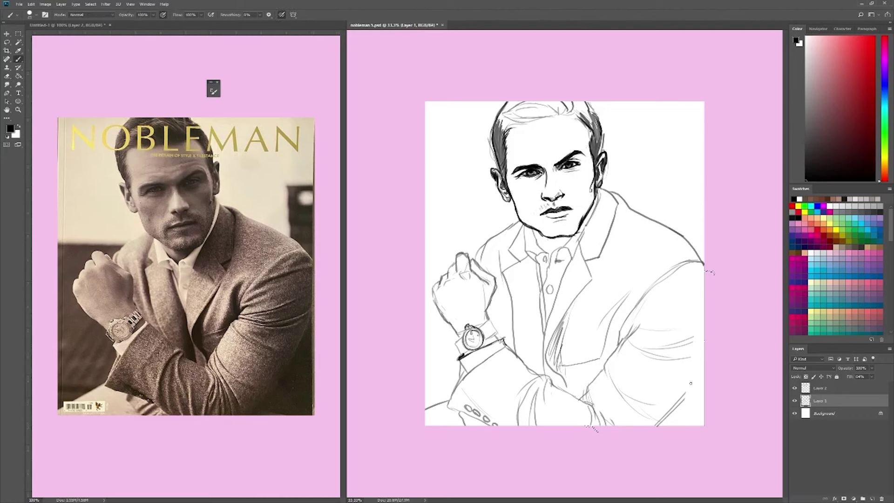
{"action": "left_click_drag", "start_coordinate": [649, 315], "coordinate": [703, 286]}
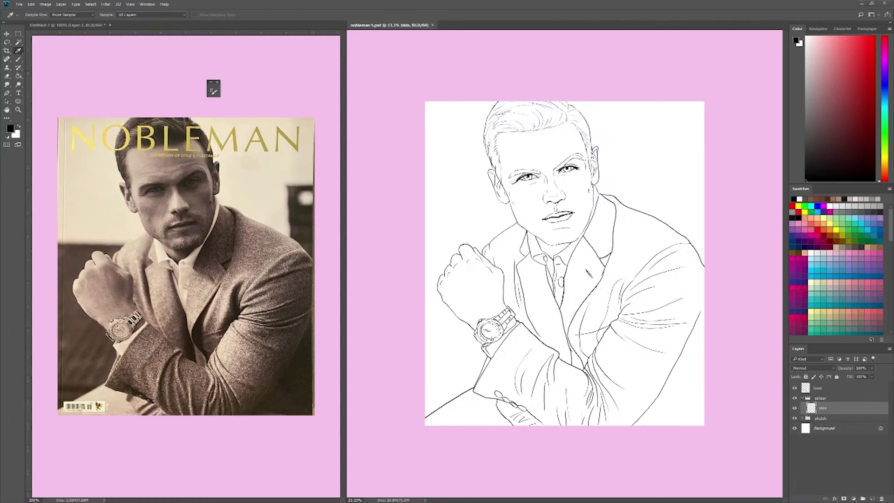
- Sample the skin tone from the forehead in the reference photo and paint the face on the skin layer
{"action": "left_click", "coordinate": [159, 147]}
{"action": "key", "text": "b"}
{"action": "mouse_move", "coordinate": [525, 156]}
{"action": "left_mouse_down"}
{"action": "mouse_move", "coordinate": [563, 161]}
{"action": "mouse_move", "coordinate": [512, 153]}
{"action": "mouse_move", "coordinate": [582, 140]}
{"action": "mouse_move", "coordinate": [521, 209]}
{"action": "mouse_move", "coordinate": [535, 233]}
{"action": "left_mouse_up"}
{"action": "key", "text": "ctrl+plus"}
{"action": "key", "text": "ctrl+plus"}
{"action": "scroll", "coordinate": [564, 263], "scroll_direction": "up", "scroll_amount": 3}
{"action": "left_click_drag", "start_coordinate": [433, 153], "coordinate": [447, 242]}
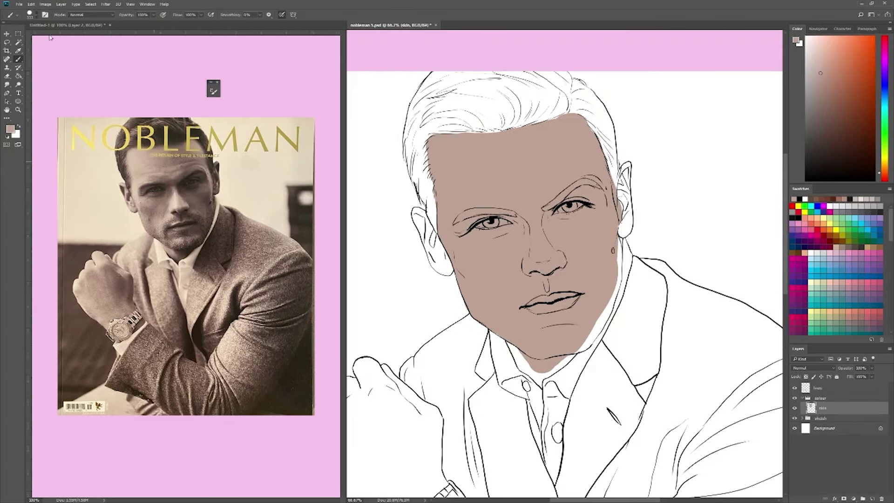
- Paint the ears and neck in the skin tone and erase any overspill
{"action": "mouse_move", "coordinate": [624, 168]}
{"action": "left_mouse_down"}
{"action": "mouse_move", "coordinate": [623, 251]}
{"action": "mouse_move", "coordinate": [582, 347]}
{"action": "left_mouse_up"}
{"action": "left_click_drag", "start_coordinate": [416, 212], "coordinate": [435, 259]}
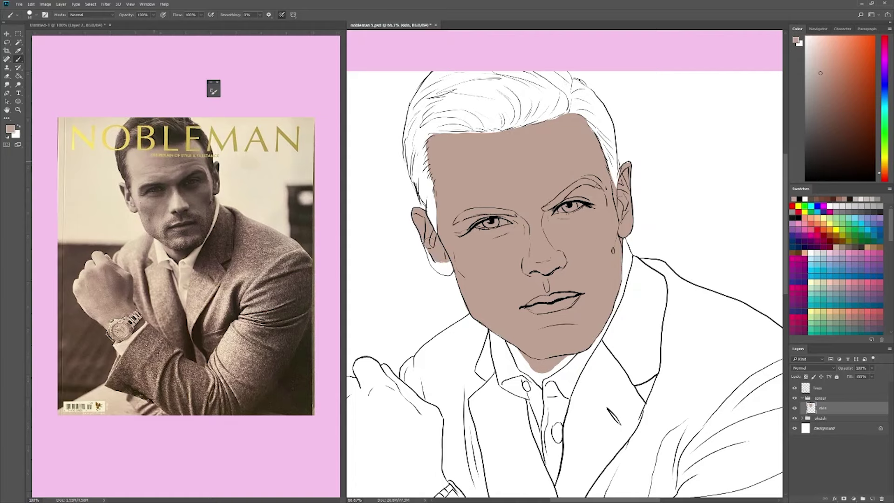
{"action": "key", "text": "e"}
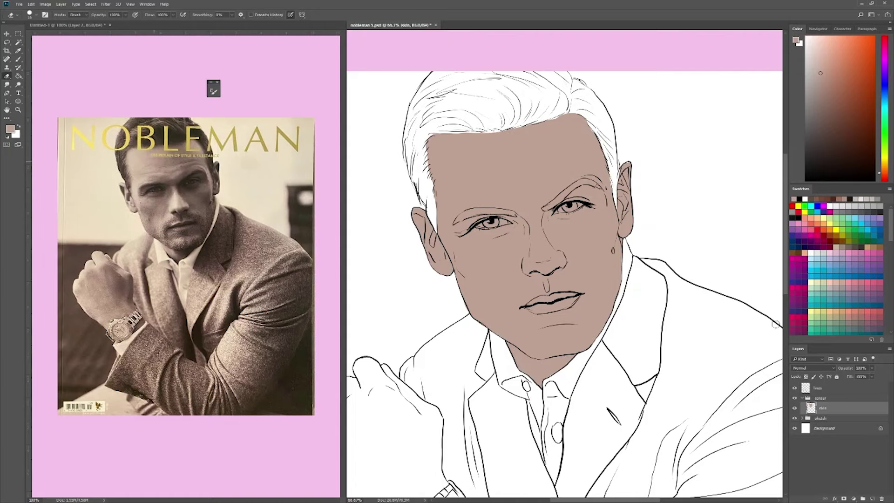
- Paint the wrist and raised fist in the skin tone and clean up their edges
{"action": "key", "text": "b"}
{"action": "scroll", "coordinate": [458, 385], "scroll_direction": "down", "scroll_amount": 3}
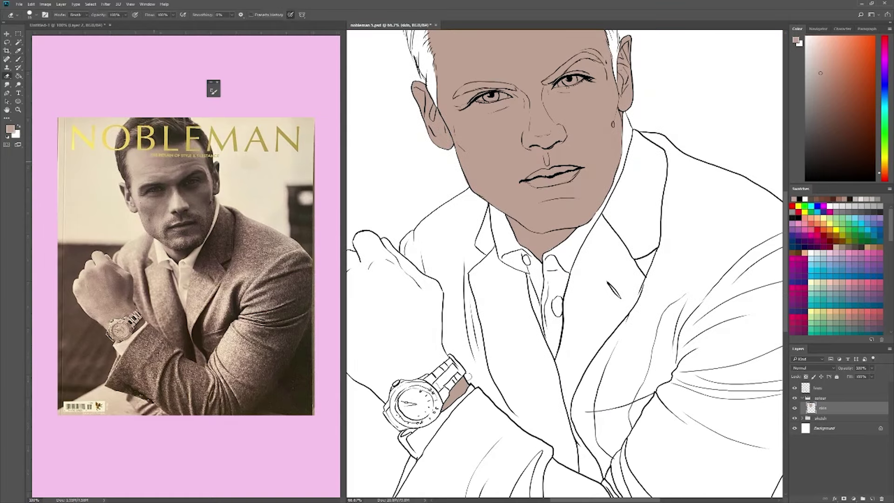
{"action": "left_click_drag", "start_coordinate": [462, 381], "coordinate": [532, 381]}
{"action": "left_click_drag", "start_coordinate": [494, 289], "coordinate": [419, 259]}
{"action": "mouse_move", "coordinate": [399, 291]}
{"action": "left_mouse_down"}
{"action": "mouse_move", "coordinate": [456, 368]}
{"action": "mouse_move", "coordinate": [393, 340]}
{"action": "mouse_move", "coordinate": [453, 394]}
{"action": "mouse_move", "coordinate": [454, 407]}
{"action": "mouse_move", "coordinate": [459, 383]}
{"action": "mouse_move", "coordinate": [510, 356]}
{"action": "mouse_move", "coordinate": [515, 343]}
{"action": "mouse_move", "coordinate": [453, 254]}
{"action": "mouse_move", "coordinate": [494, 280]}
{"action": "left_mouse_up"}
{"action": "key", "text": "e"}
- Paint the hair dark brown on a new layer moved below the skin layer, and trim the skin along the hairline
{"action": "left_click", "coordinate": [863, 498]}
{"action": "key", "text": "b"}
{"action": "left_click", "coordinate": [823, 134]}
{"action": "scroll", "coordinate": [568, 261], "scroll_direction": "up", "scroll_amount": 3}
{"action": "left_click_drag", "start_coordinate": [494, 140], "coordinate": [619, 126]}
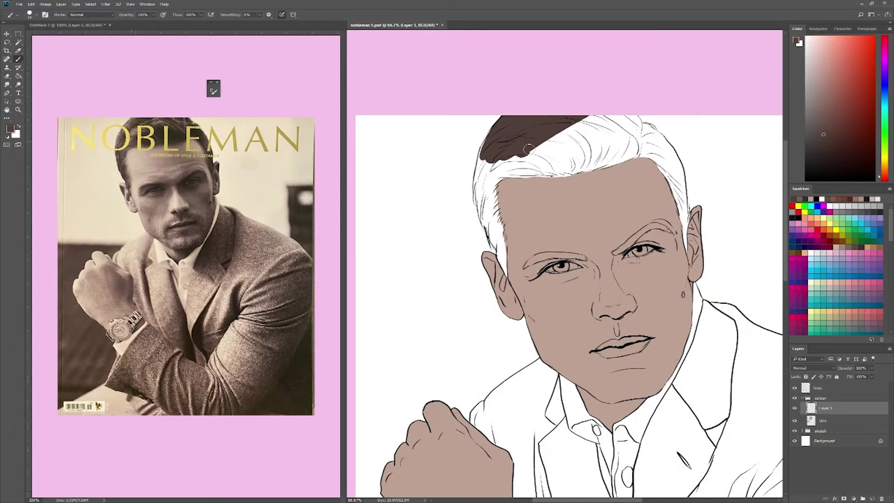
{"action": "left_click_drag", "start_coordinate": [825, 407], "coordinate": [825, 424]}
{"action": "mouse_move", "coordinate": [493, 224]}
{"action": "left_mouse_down"}
{"action": "mouse_move", "coordinate": [481, 200]}
{"action": "mouse_move", "coordinate": [623, 130]}
{"action": "mouse_move", "coordinate": [684, 242]}
{"action": "mouse_move", "coordinate": [677, 149]}
{"action": "left_mouse_up"}
{"action": "key", "text": "alt+bracketright"}
{"action": "key", "text": "e"}
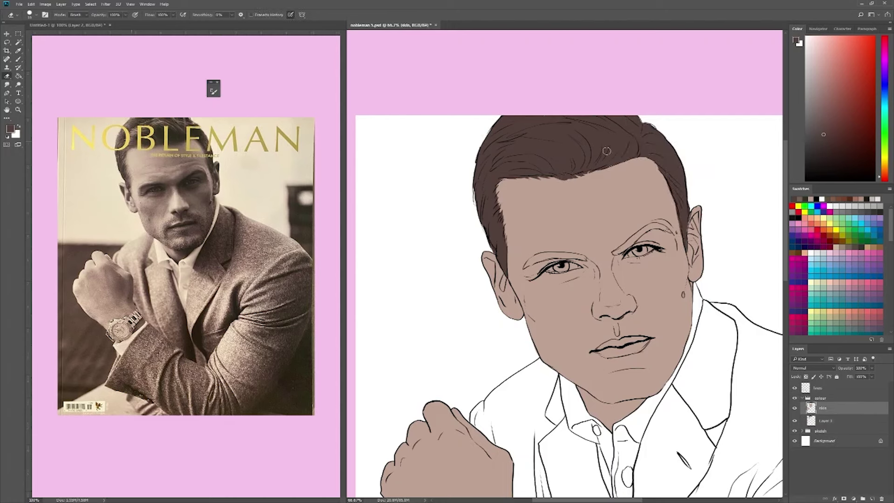
- Paint both eyebrows dark brown on a new layer named eyebrows, and name the hair color layer hair
{"action": "key", "text": "ctrl+shift+alt+n"}
{"action": "left_click_drag", "start_coordinate": [614, 252], "coordinate": [656, 234]}
{"action": "left_click_drag", "start_coordinate": [524, 268], "coordinate": [581, 249]}
{"action": "left_click", "coordinate": [818, 434]}
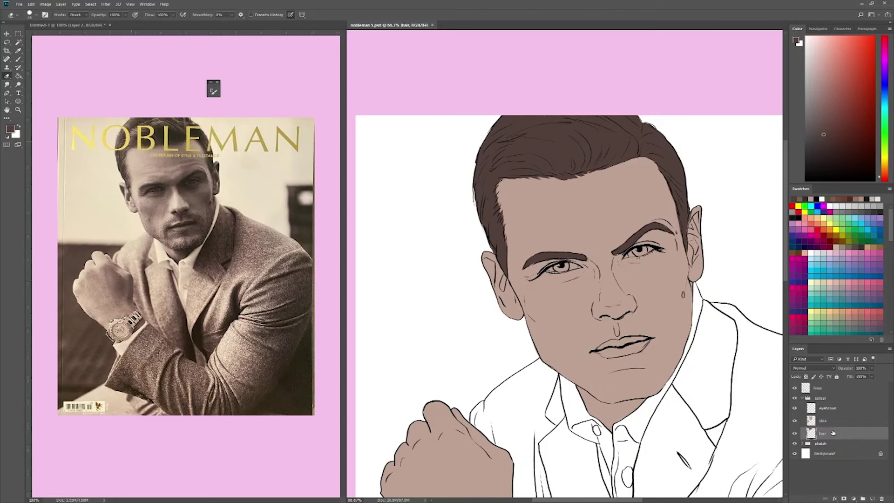
- Outline the jacket in grey-brown on a new layer below the hair layer and fill its interior
{"action": "key", "text": "ctrl+shift+alt+n"}
{"action": "key", "text": "ctrl+minus"}
{"action": "key", "text": "b"}
{"action": "mouse_move", "coordinate": [698, 307]}
{"action": "left_mouse_down"}
{"action": "mouse_move", "coordinate": [652, 419]}
{"action": "mouse_move", "coordinate": [660, 407]}
{"action": "left_mouse_up"}
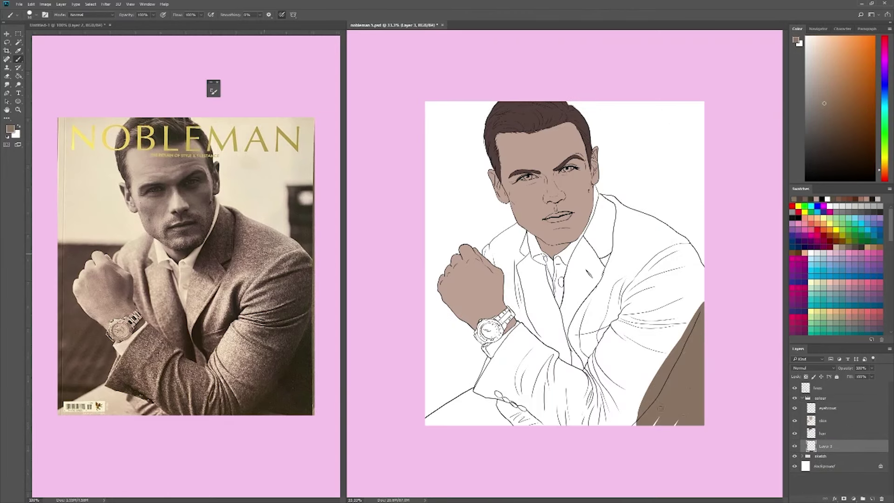
{"action": "left_click_drag", "start_coordinate": [503, 270], "coordinate": [566, 365]}
{"action": "mouse_move", "coordinate": [516, 323]}
{"action": "left_mouse_down"}
{"action": "mouse_move", "coordinate": [480, 384]}
{"action": "mouse_move", "coordinate": [595, 424]}
{"action": "left_mouse_up"}
{"action": "left_click_drag", "start_coordinate": [540, 263], "coordinate": [564, 326]}
{"action": "left_click_drag", "start_coordinate": [597, 212], "coordinate": [567, 275]}
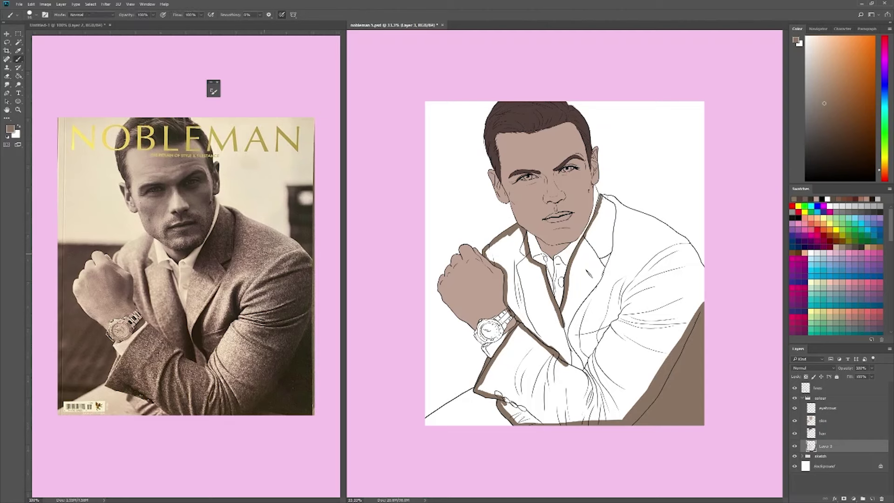
{"action": "mouse_move", "coordinate": [600, 195]}
{"action": "left_mouse_down"}
{"action": "mouse_move", "coordinate": [657, 223]}
{"action": "mouse_move", "coordinate": [704, 305]}
{"action": "left_mouse_up"}
{"action": "key", "text": "g"}
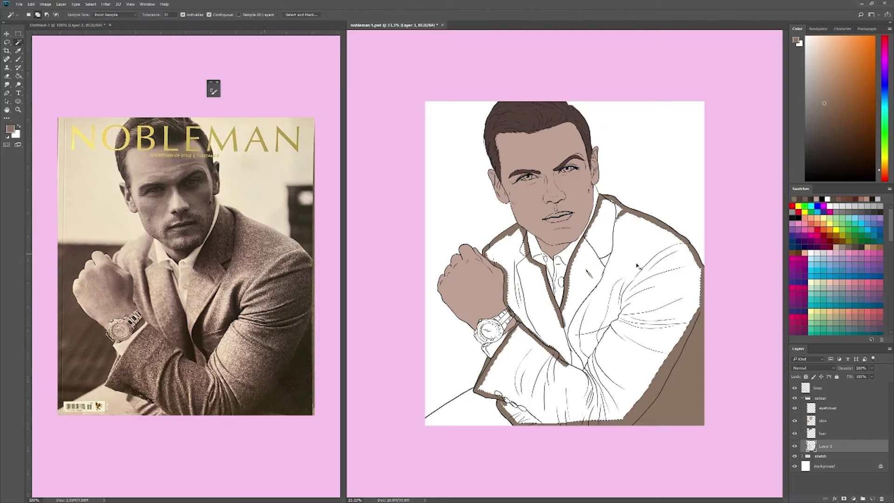
{"action": "left_click", "coordinate": [642, 261]}
- Fill the trouser area with light beige on a new layer below the jacket layer and name it pants
{"action": "key", "text": "b"}
{"action": "key", "text": "ctrl+shift+alt+n"}
{"action": "key", "text": "ctrl+bracketleft"}
{"action": "key", "text": "g"}
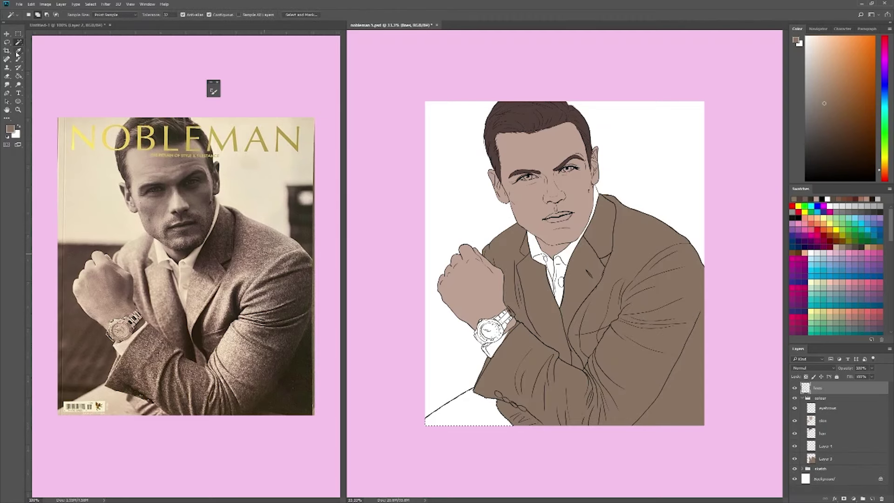
{"action": "left_click", "coordinate": [474, 419]}
{"action": "double_click", "coordinate": [825, 458]}
{"action": "type", "text": "pants"}
{"action": "key", "text": "Return"}
- Rename the jacket color layer as suit
{"action": "double_click", "coordinate": [823, 446]}
{"action": "type", "text": "suit"}
{"action": "key", "text": "Return"}
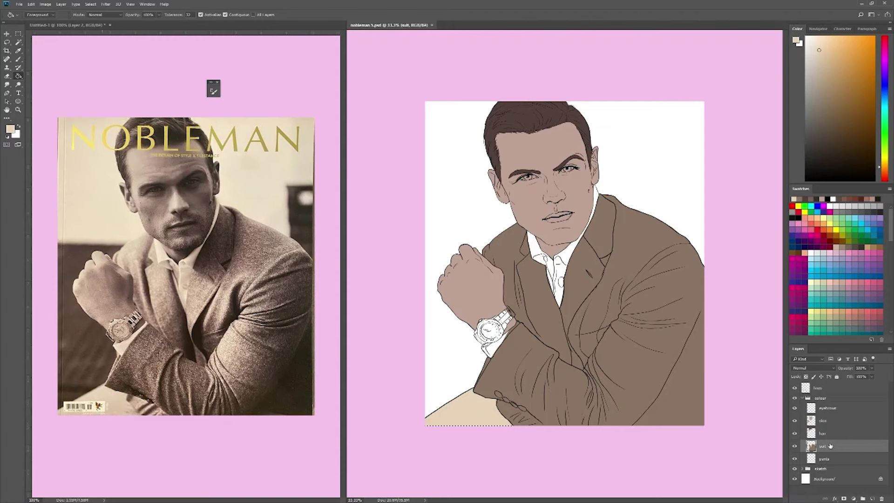
- Paint the shirt cuff, collar and front light beige on a new layer above the suit layer, erasing any overspill
{"action": "key", "text": "ctrl+shift+alt+n"}
{"action": "key", "text": "b"}
{"action": "scroll", "coordinate": [508, 330], "scroll_direction": "up", "scroll_amount": 3}
{"action": "mouse_move", "coordinate": [530, 305]}
{"action": "left_mouse_down"}
{"action": "mouse_move", "coordinate": [428, 391]}
{"action": "mouse_move", "coordinate": [449, 400]}
{"action": "mouse_move", "coordinate": [433, 401]}
{"action": "left_mouse_up"}
{"action": "mouse_move", "coordinate": [561, 37]}
{"action": "left_mouse_down"}
{"action": "mouse_move", "coordinate": [600, 118]}
{"action": "mouse_move", "coordinate": [645, 149]}
{"action": "mouse_move", "coordinate": [654, 253]}
{"action": "mouse_move", "coordinate": [626, 140]}
{"action": "mouse_move", "coordinate": [698, 74]}
{"action": "left_mouse_up"}
{"action": "key", "text": "e"}
{"action": "key", "text": "b"}
{"action": "scroll", "coordinate": [698, 74], "scroll_direction": "up", "scroll_amount": 3}
{"action": "left_click_drag", "start_coordinate": [695, 240], "coordinate": [759, 84]}
{"action": "left_click_drag", "start_coordinate": [763, 116], "coordinate": [763, 70]}
{"action": "key", "text": "e"}
- Rename the shirt color layer as shirt and save the document
{"action": "double_click", "coordinate": [825, 446]}
{"action": "type", "text": "shirt"}
{"action": "key", "text": "Return"}
{"action": "key", "text": "ctrl+0"}
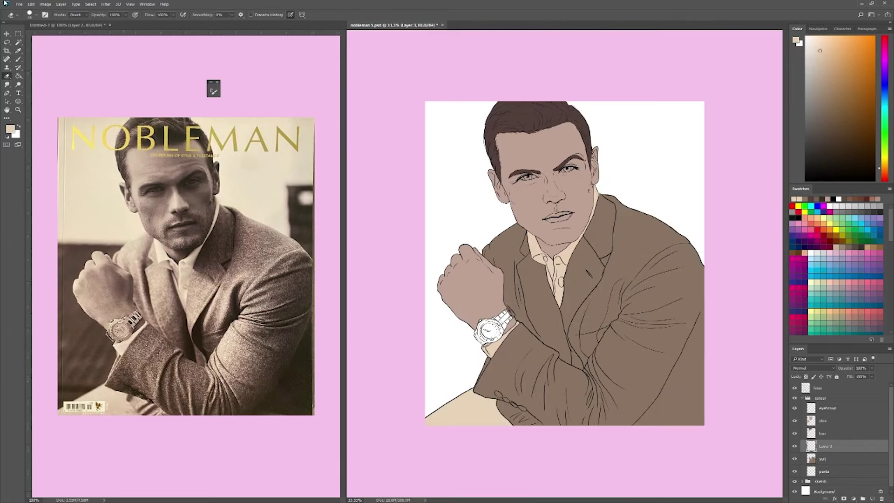
{"action": "key", "text": "ctrl+s"}
- Paint the wristwatch pale cream on a new layer above the shirt layer and name it watch
{"action": "key", "text": "ctrl+shift+alt+n"}
{"action": "key", "text": "b"}
{"action": "key", "text": "ctrl+plus"}
{"action": "left_click_drag", "start_coordinate": [454, 354], "coordinate": [396, 400]}
{"action": "double_click", "coordinate": [825, 446]}
{"action": "type", "text": "watch"}
{"action": "key", "text": "Return"}
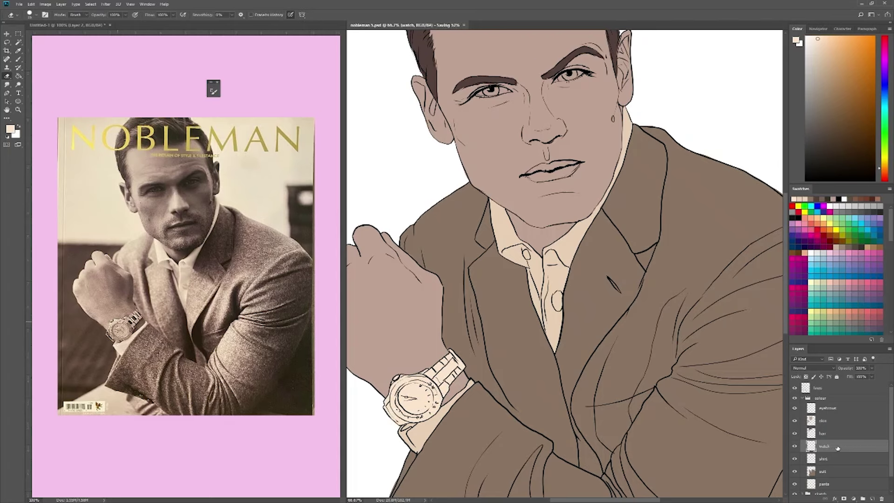
- Fill rectangular dark brown background shapes behind the figure on a layer above Background, leaving a small window opening beside the shoulder
{"action": "key", "text": "ctrl+minus"}
{"action": "left_click", "coordinate": [819, 488]}
{"action": "key", "text": "m"}
{"action": "left_click_drag", "start_coordinate": [425, 243], "coordinate": [712, 433]}
{"action": "left_click_drag", "start_coordinate": [666, 164], "coordinate": [707, 196]}
{"action": "key", "text": "alt+BackSpace"}
{"action": "key", "text": "ctrl+d"}
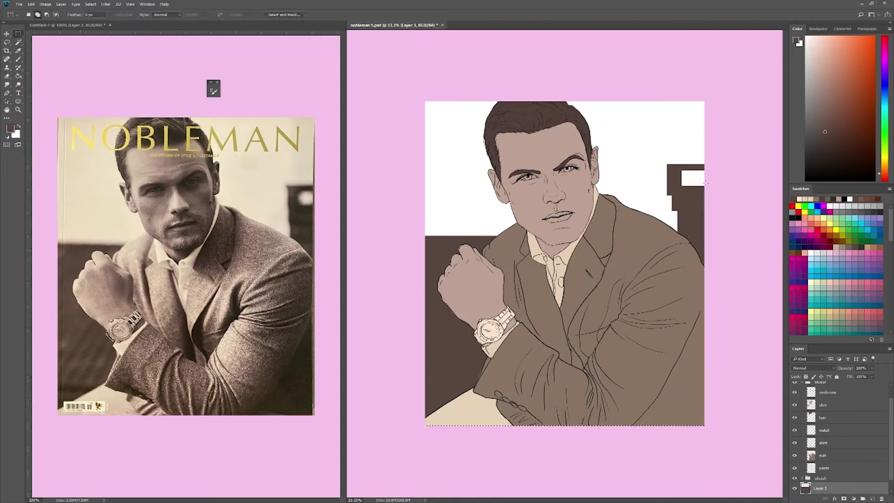
- Fill a new layer beneath the dark background shapes with a cream gradient for the wall behind the figure
{"action": "key", "text": "ctrl+shift+alt+n"}
{"action": "key", "text": "i"}
{"action": "key", "text": "alt+BackSpace"}
{"action": "key", "text": "g"}
{"action": "left_click_drag", "start_coordinate": [619, 177], "coordinate": [698, 116]}
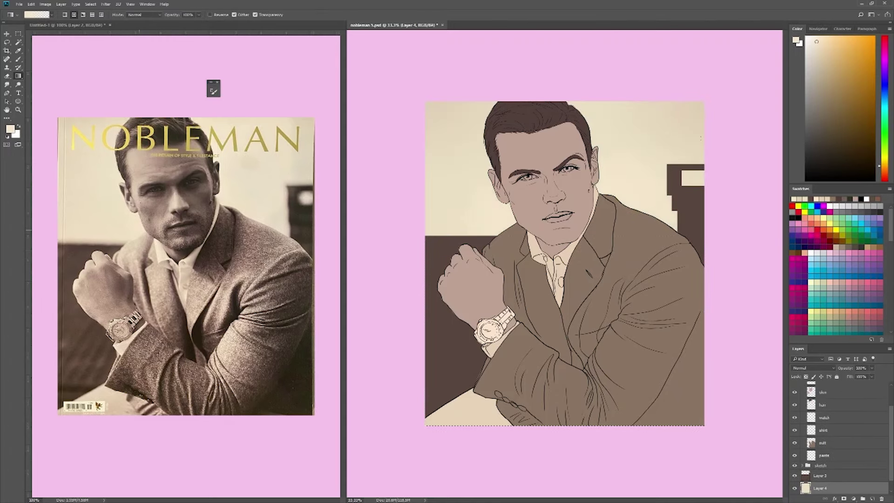
- Paint near-black shading over the dark background shapes with transparency locked, and reapply the last filter to blur them
{"action": "key", "text": "alt+bracketright"}
{"action": "key", "text": "b"}
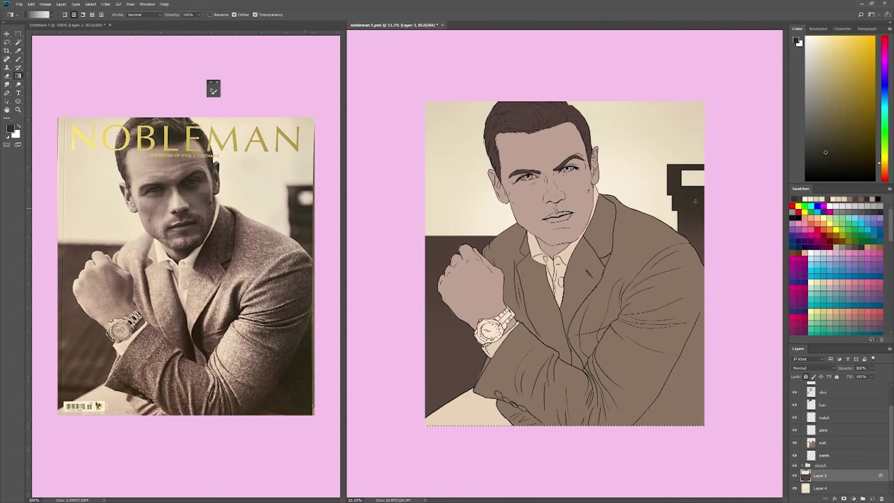
{"action": "left_click", "coordinate": [816, 172]}
{"action": "left_click_drag", "start_coordinate": [668, 192], "coordinate": [703, 193]}
{"action": "left_click_drag", "start_coordinate": [678, 219], "coordinate": [704, 223]}
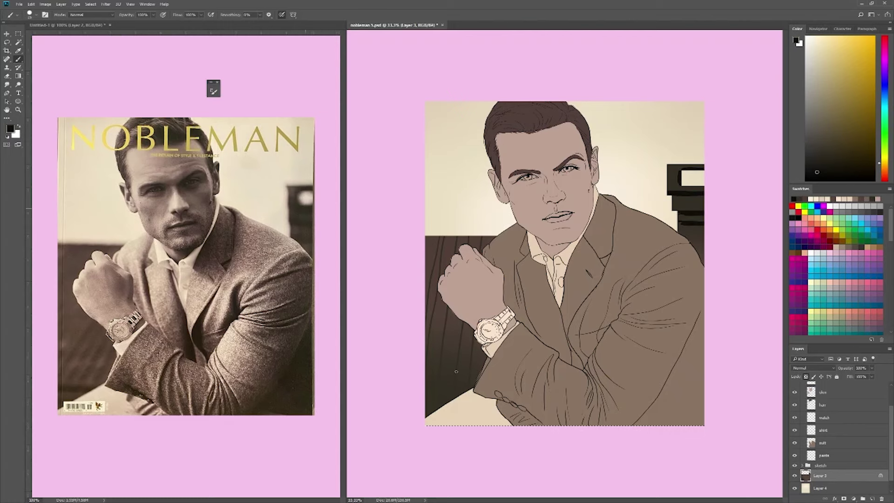
{"action": "left_click_drag", "start_coordinate": [425, 396], "coordinate": [468, 389]}
{"action": "mouse_move", "coordinate": [431, 356]}
{"action": "left_mouse_down"}
{"action": "mouse_move", "coordinate": [464, 349]}
{"action": "mouse_move", "coordinate": [479, 330]}
{"action": "left_mouse_up"}
{"action": "left_click_drag", "start_coordinate": [684, 235], "coordinate": [703, 263]}
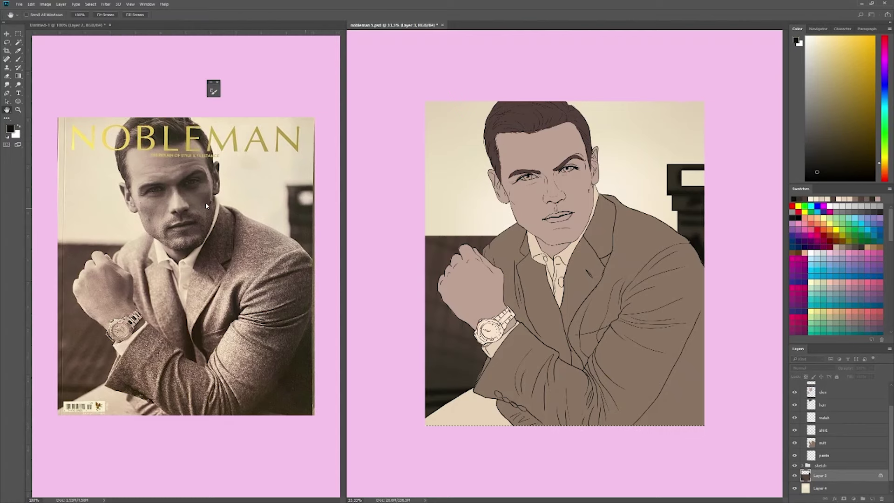
{"action": "key", "text": "ctrl+f"}
- Paint both eyes dark grey on a new layer at the head of the colour group, sampling tones from the reference
{"action": "scroll", "coordinate": [892, 412], "scroll_direction": "up", "scroll_amount": 3}
{"action": "key", "text": "ctrl+shift+alt+n"}
{"action": "scroll", "coordinate": [543, 176], "scroll_direction": "up", "scroll_amount": 3}
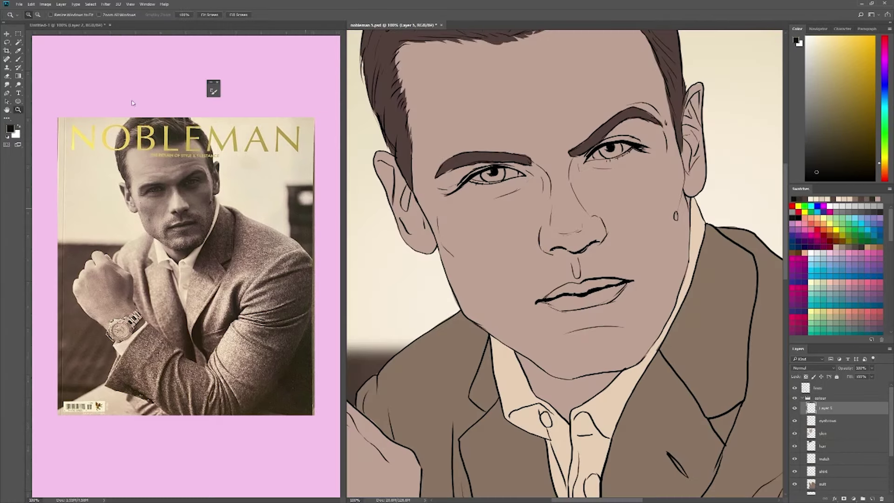
{"action": "left_click", "coordinate": [494, 175], "text": "alt"}
{"action": "left_click", "coordinate": [185, 186], "text": "alt"}
{"action": "scroll", "coordinate": [186, 186], "scroll_direction": "up", "scroll_amount": 2}
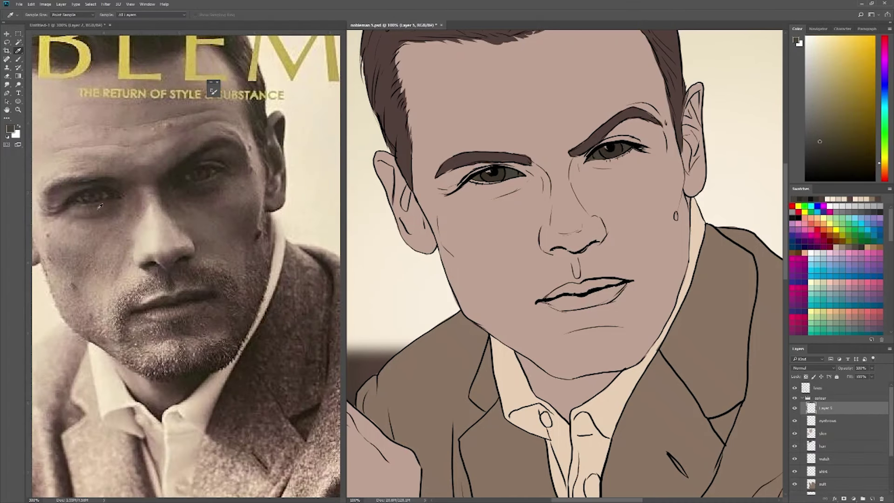
{"action": "left_click", "coordinate": [191, 175], "text": "alt"}
- Paint the lips in dark brown tones on another new layer, with a lighter lower lip
{"action": "left_click", "coordinate": [154, 321], "text": "alt"}
{"action": "key", "text": "ctrl+shift+alt+n"}
{"action": "mouse_move", "coordinate": [549, 291]}
{"action": "left_mouse_down"}
{"action": "mouse_move", "coordinate": [621, 280]}
{"action": "mouse_move", "coordinate": [548, 301]}
{"action": "mouse_move", "coordinate": [605, 298]}
{"action": "left_mouse_up"}
{"action": "left_click", "coordinate": [561, 305], "text": "alt"}
- Add a masked layer clipped to the skin layer and paint brown shadow areas on the forehead, cheeks, ears and neck
{"action": "left_click", "coordinate": [822, 446]}
{"action": "key", "text": "ctrl+shift+alt+n"}
{"action": "left_click", "coordinate": [843, 498]}
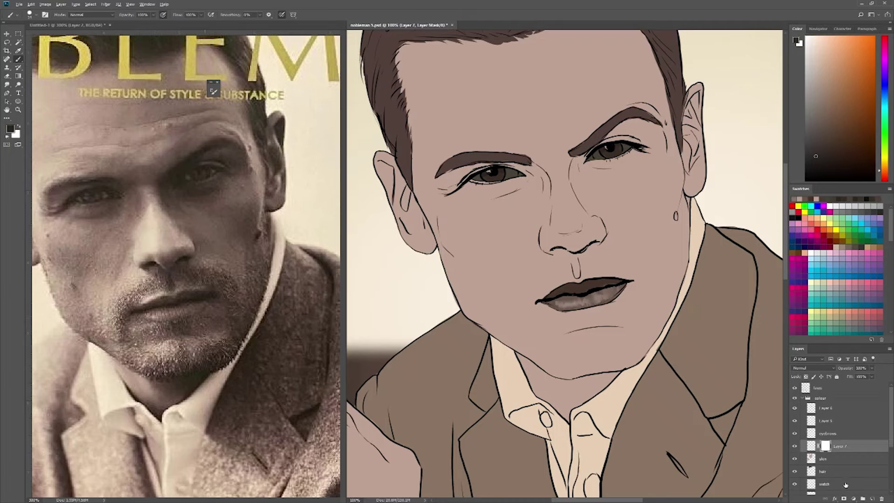
{"action": "key", "text": "ctrl+minus"}
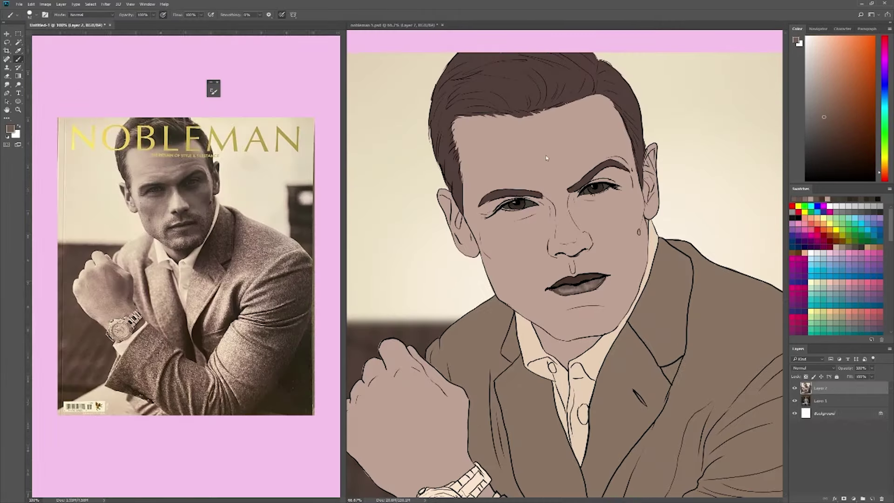
{"action": "mouse_move", "coordinate": [546, 158]}
{"action": "left_mouse_down"}
{"action": "mouse_move", "coordinate": [600, 177]}
{"action": "mouse_move", "coordinate": [638, 218]}
{"action": "mouse_move", "coordinate": [559, 209]}
{"action": "mouse_move", "coordinate": [558, 252]}
{"action": "mouse_move", "coordinate": [623, 247]}
{"action": "mouse_move", "coordinate": [563, 349]}
{"action": "mouse_move", "coordinate": [535, 191]}
{"action": "mouse_move", "coordinate": [441, 201]}
{"action": "mouse_move", "coordinate": [470, 251]}
{"action": "left_mouse_up"}
{"action": "left_click_drag", "start_coordinate": [649, 149], "coordinate": [650, 219]}
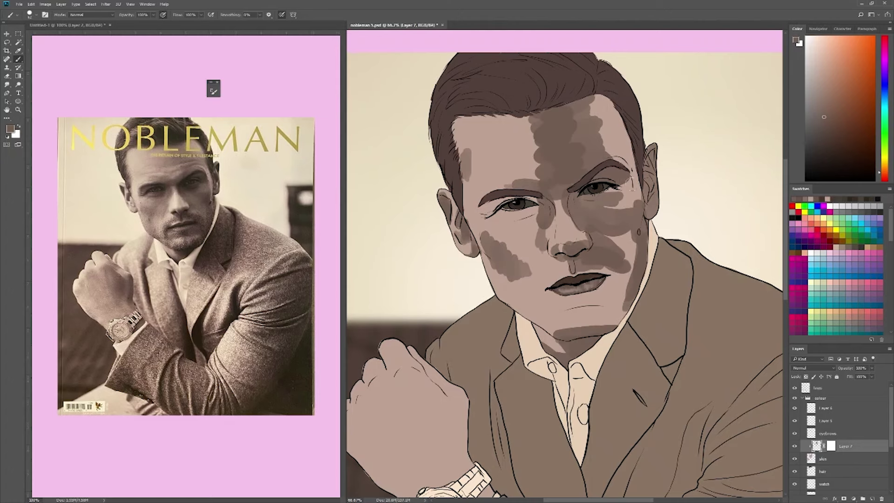
{"action": "left_click_drag", "start_coordinate": [631, 177], "coordinate": [633, 196]}
- Paint brown shadows on the raised fist and extend the face shadows over the near cheek and the chin
{"action": "left_click_drag", "start_coordinate": [405, 377], "coordinate": [433, 442]}
{"action": "left_click_drag", "start_coordinate": [459, 391], "coordinate": [465, 466]}
{"action": "mouse_move", "coordinate": [377, 470]}
{"action": "left_mouse_down"}
{"action": "mouse_move", "coordinate": [369, 409]}
{"action": "mouse_move", "coordinate": [386, 380]}
{"action": "left_mouse_up"}
{"action": "left_click_drag", "start_coordinate": [398, 424], "coordinate": [449, 386]}
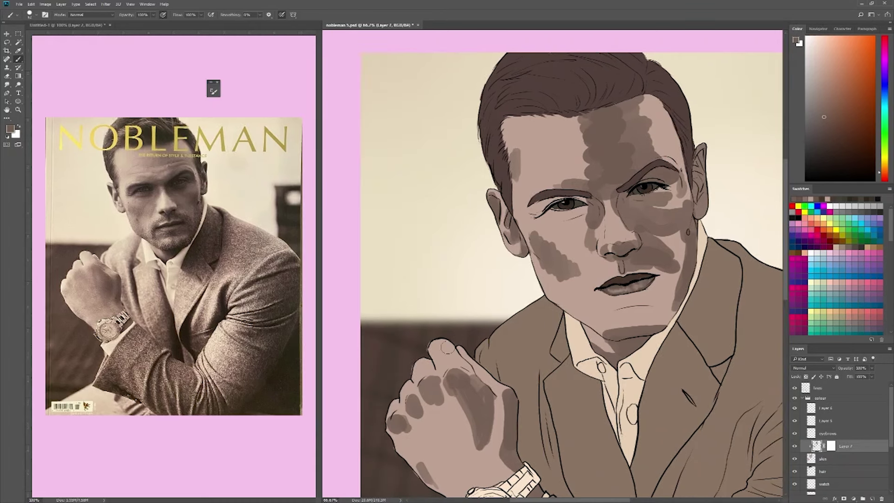
{"action": "left_click_drag", "start_coordinate": [449, 354], "coordinate": [475, 363]}
{"action": "mouse_move", "coordinate": [535, 207]}
{"action": "left_mouse_down"}
{"action": "mouse_move", "coordinate": [582, 210]}
{"action": "mouse_move", "coordinate": [582, 253]}
{"action": "mouse_move", "coordinate": [539, 321]}
{"action": "left_mouse_up"}
{"action": "left_click_drag", "start_coordinate": [586, 298], "coordinate": [672, 302]}
- Blend the brown shadow patches on the face and fist into smooth skin tones with the Smudge tool
{"action": "key", "text": "r"}
{"action": "left_click_drag", "start_coordinate": [580, 121], "coordinate": [584, 182]}
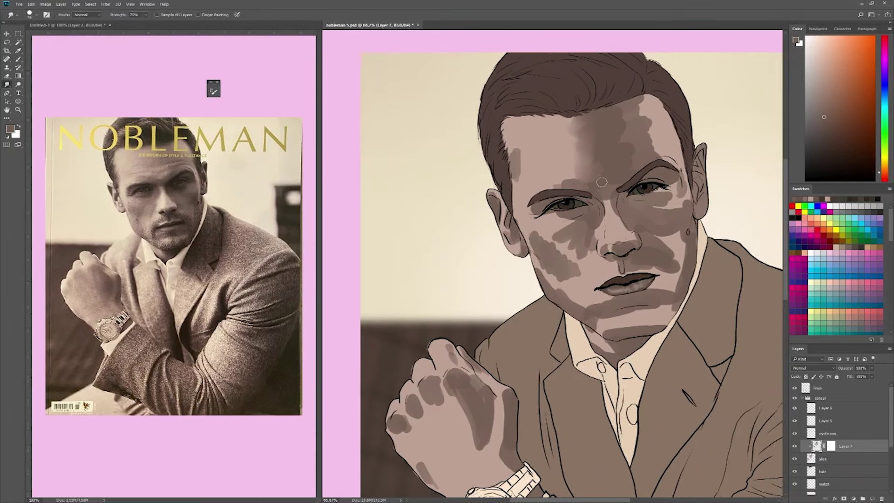
{"action": "left_click_drag", "start_coordinate": [519, 154], "coordinate": [519, 189]}
{"action": "left_click_drag", "start_coordinate": [573, 121], "coordinate": [572, 149]}
{"action": "left_click_drag", "start_coordinate": [651, 98], "coordinate": [661, 158]}
{"action": "mouse_move", "coordinate": [652, 186]}
{"action": "left_mouse_down"}
{"action": "mouse_move", "coordinate": [684, 205]}
{"action": "mouse_move", "coordinate": [671, 279]}
{"action": "mouse_move", "coordinate": [642, 293]}
{"action": "left_mouse_up"}
{"action": "mouse_move", "coordinate": [586, 205]}
{"action": "left_mouse_down"}
{"action": "mouse_move", "coordinate": [585, 230]}
{"action": "mouse_move", "coordinate": [624, 240]}
{"action": "mouse_move", "coordinate": [558, 237]}
{"action": "mouse_move", "coordinate": [540, 280]}
{"action": "mouse_move", "coordinate": [598, 325]}
{"action": "mouse_move", "coordinate": [670, 303]}
{"action": "mouse_move", "coordinate": [647, 312]}
{"action": "left_mouse_up"}
{"action": "mouse_move", "coordinate": [535, 205]}
{"action": "left_mouse_down"}
{"action": "mouse_move", "coordinate": [532, 218]}
{"action": "mouse_move", "coordinate": [508, 237]}
{"action": "left_mouse_up"}
{"action": "left_click_drag", "start_coordinate": [428, 377], "coordinate": [419, 419]}
{"action": "mouse_move", "coordinate": [456, 344]}
{"action": "left_mouse_down"}
{"action": "mouse_move", "coordinate": [472, 427]}
{"action": "mouse_move", "coordinate": [508, 466]}
{"action": "left_mouse_up"}
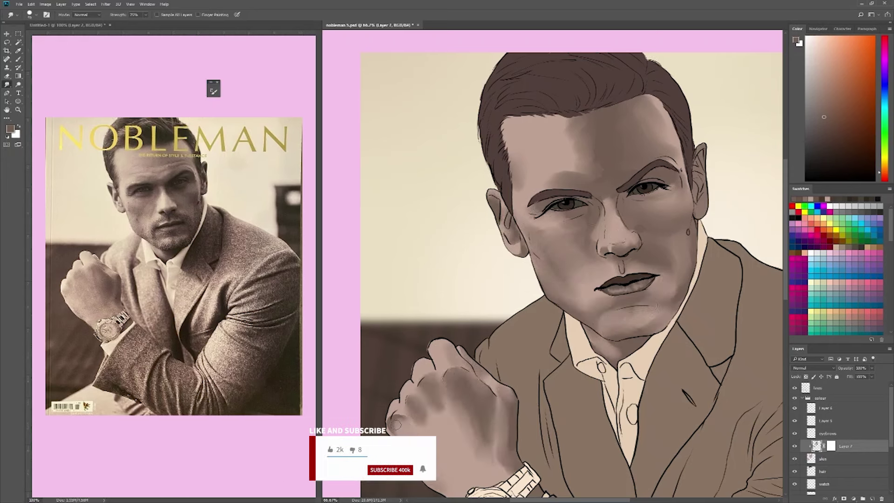
{"action": "left_click_drag", "start_coordinate": [419, 414], "coordinate": [438, 405]}
- Paint light skin highlights on the forehead, nose and chin on a new clipped layer, sampling the tone from the reference
{"action": "left_click", "coordinate": [19, 50]}
{"action": "key", "text": "ctrl+shift+alt+n"}
{"action": "left_click", "coordinate": [139, 172]}
{"action": "key", "text": "b"}
{"action": "mouse_move", "coordinate": [512, 121]}
{"action": "left_mouse_down"}
{"action": "mouse_move", "coordinate": [535, 176]}
{"action": "mouse_move", "coordinate": [521, 232]}
{"action": "mouse_move", "coordinate": [607, 239]}
{"action": "mouse_move", "coordinate": [608, 279]}
{"action": "mouse_move", "coordinate": [582, 294]}
{"action": "left_mouse_up"}
{"action": "mouse_move", "coordinate": [610, 321]}
{"action": "left_mouse_down"}
{"action": "mouse_move", "coordinate": [647, 319]}
{"action": "mouse_move", "coordinate": [619, 326]}
{"action": "left_mouse_up"}
- Smudge the light highlights into the skin on the forehead, nose bridge, cheeks and around the mouth
{"action": "key", "text": "r"}
{"action": "left_click_drag", "start_coordinate": [573, 284], "coordinate": [605, 279]}
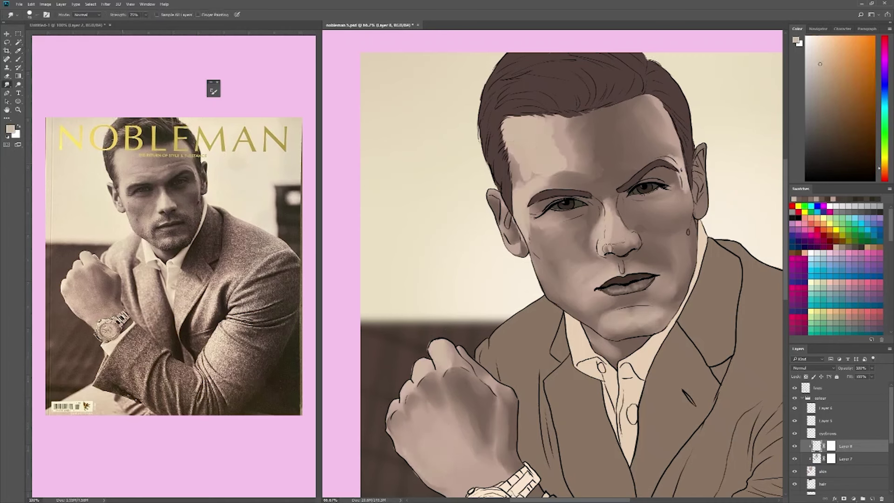
{"action": "left_click_drag", "start_coordinate": [598, 237], "coordinate": [600, 205]}
{"action": "left_click_drag", "start_coordinate": [521, 186], "coordinate": [558, 163]}
{"action": "left_click_drag", "start_coordinate": [677, 177], "coordinate": [679, 198]}
{"action": "left_click_drag", "start_coordinate": [629, 222], "coordinate": [612, 232]}
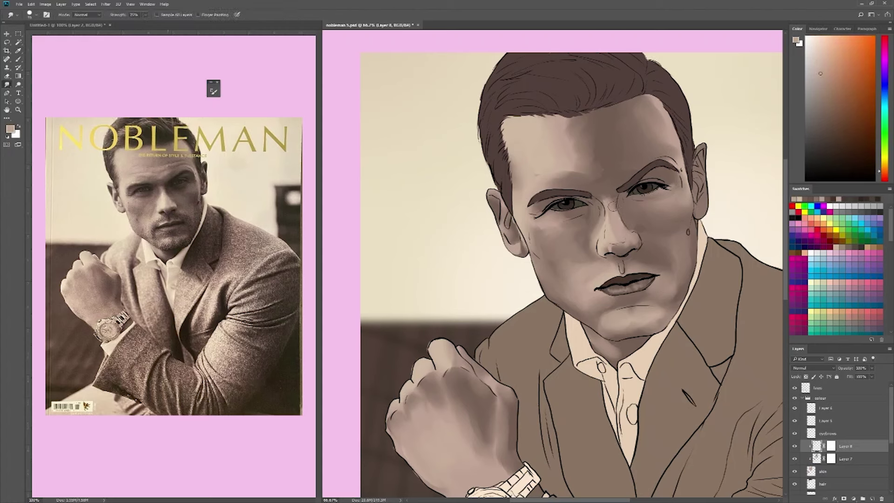
{"action": "mouse_move", "coordinate": [614, 196]}
{"action": "left_mouse_down"}
{"action": "mouse_move", "coordinate": [617, 219]}
{"action": "mouse_move", "coordinate": [647, 207]}
{"action": "mouse_move", "coordinate": [679, 233]}
{"action": "mouse_move", "coordinate": [670, 265]}
{"action": "left_mouse_up"}
- Paint darker brown shadows under the shaded eye and nose and along the cheek, jaw, lower lip and neck
{"action": "left_click", "coordinate": [633, 238], "text": "alt"}
{"action": "key", "text": "b"}
{"action": "left_click", "coordinate": [623, 191], "text": "alt"}
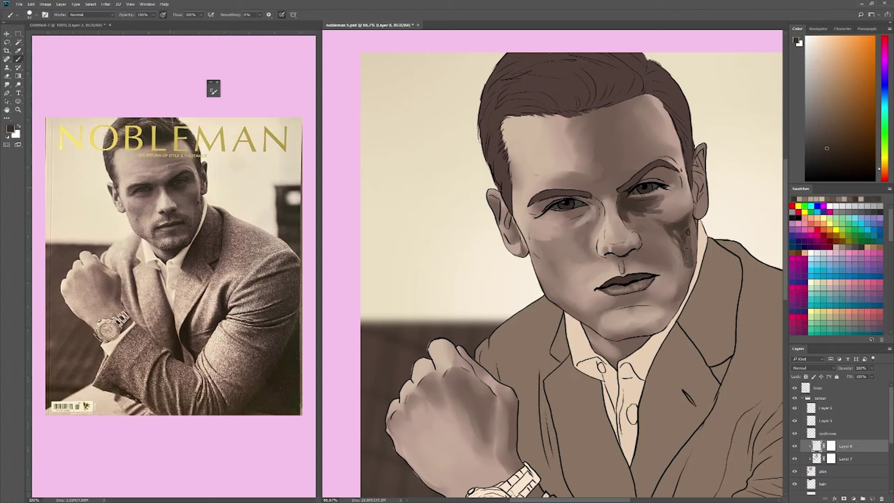
{"action": "left_click_drag", "start_coordinate": [682, 233], "coordinate": [684, 312]}
{"action": "mouse_move", "coordinate": [626, 303]}
{"action": "left_mouse_down"}
{"action": "mouse_move", "coordinate": [671, 330]}
{"action": "mouse_move", "coordinate": [633, 345]}
{"action": "left_mouse_up"}
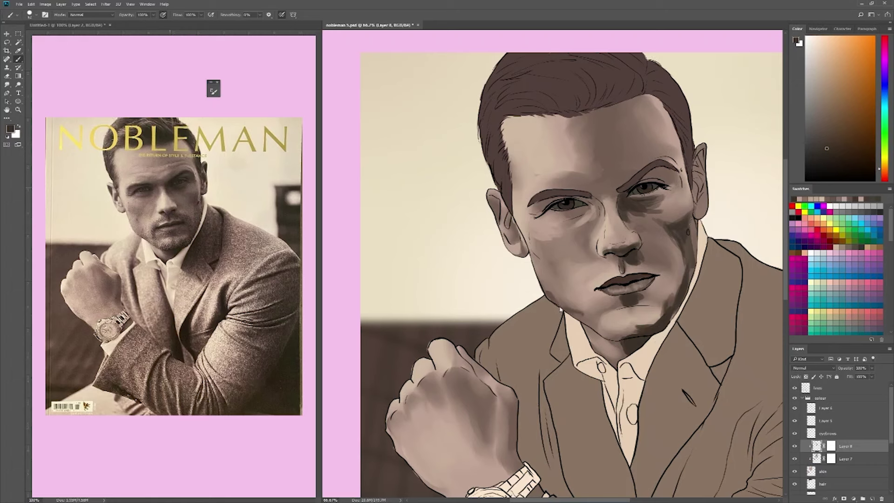
{"action": "left_click_drag", "start_coordinate": [558, 308], "coordinate": [591, 326]}
{"action": "mouse_move", "coordinate": [542, 205]}
{"action": "left_mouse_down"}
{"action": "mouse_move", "coordinate": [600, 210]}
{"action": "mouse_move", "coordinate": [605, 218]}
{"action": "mouse_move", "coordinate": [536, 207]}
{"action": "left_mouse_up"}
- Blend the dark face shadows with the Smudge tool and deepen the shading under the eye and beside the nose and mouth
{"action": "key", "text": "r"}
{"action": "left_click_drag", "start_coordinate": [642, 195], "coordinate": [683, 250]}
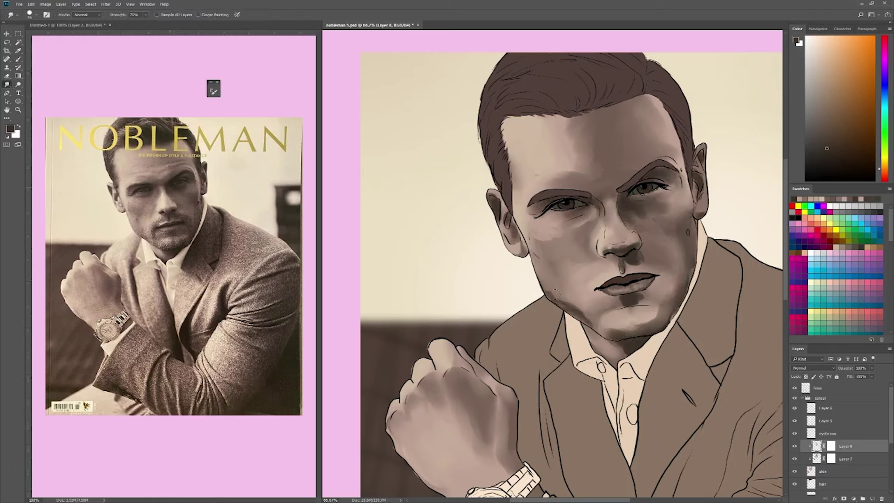
{"action": "key", "text": "b"}
{"action": "left_click", "coordinate": [647, 198], "text": "alt"}
{"action": "key", "text": "r"}
{"action": "left_click_drag", "start_coordinate": [647, 198], "coordinate": [665, 195]}
{"action": "left_click_drag", "start_coordinate": [633, 256], "coordinate": [647, 298]}
{"action": "key", "text": "r"}
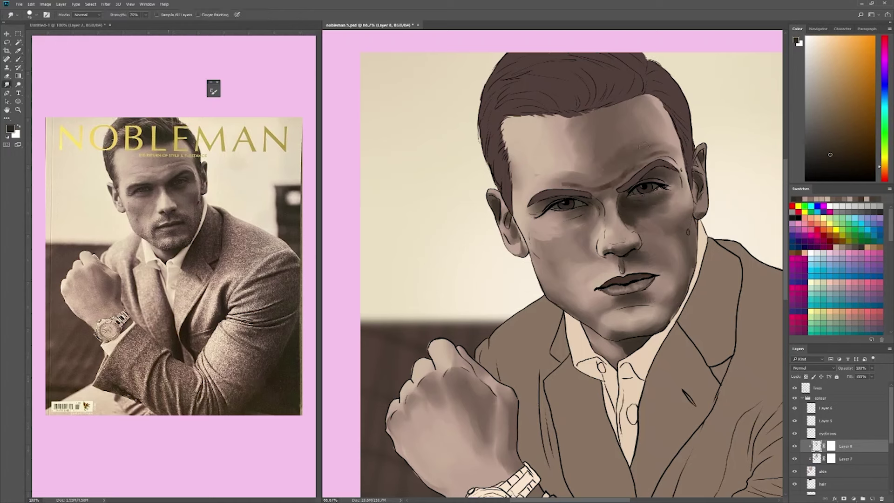
- Smooth the lit side of the forehead and paint pale beige highlights on the nose bridge
{"action": "mouse_move", "coordinate": [536, 162]}
{"action": "left_mouse_down"}
{"action": "mouse_move", "coordinate": [584, 140]}
{"action": "mouse_move", "coordinate": [571, 122]}
{"action": "mouse_move", "coordinate": [543, 140]}
{"action": "mouse_move", "coordinate": [581, 146]}
{"action": "mouse_move", "coordinate": [512, 122]}
{"action": "left_mouse_up"}
{"action": "key", "text": "b"}
{"action": "left_click", "coordinate": [609, 214], "text": "alt"}
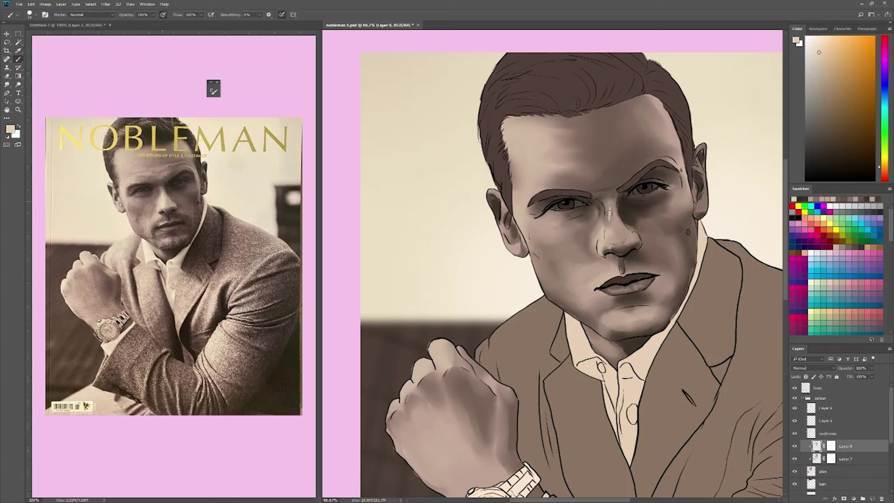
{"action": "mouse_move", "coordinate": [593, 256]}
{"action": "left_mouse_down"}
{"action": "mouse_move", "coordinate": [600, 270]}
{"action": "mouse_move", "coordinate": [585, 282]}
{"action": "left_mouse_up"}
{"action": "key", "text": "r"}
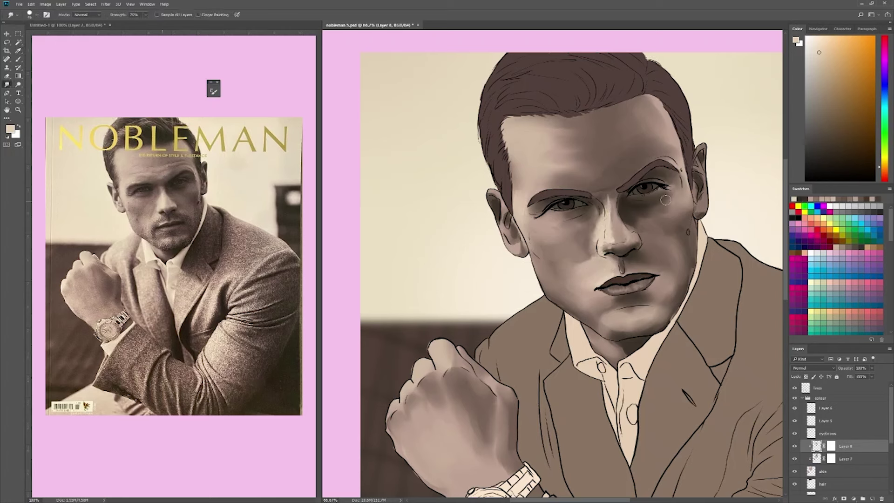
- Add pale highlights along the forehead edges near the hairline and undo the last few strokes
{"action": "key", "text": "b"}
{"action": "left_click_drag", "start_coordinate": [651, 95], "coordinate": [666, 116]}
{"action": "left_click_drag", "start_coordinate": [521, 128], "coordinate": [521, 180]}
{"action": "key", "text": "ctrl+alt+z"}
{"action": "key", "text": "ctrl+alt+z"}
{"action": "key", "text": "ctrl+alt+z"}
{"action": "key", "text": "ctrl+alt+z"}
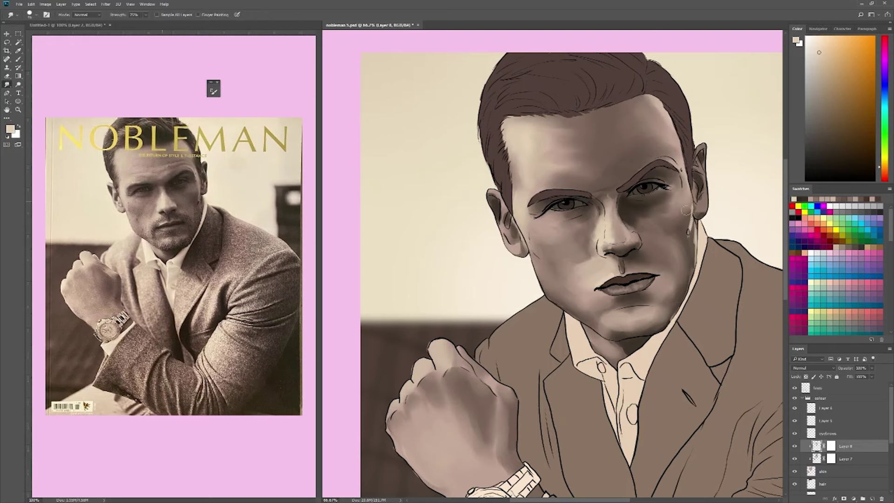
- Add a masked layer clipped to the hair layer and paint darker strands and brown highlights through the hair
{"action": "key", "text": "ctrl+minus"}
{"action": "key", "text": "ctrl+minus"}
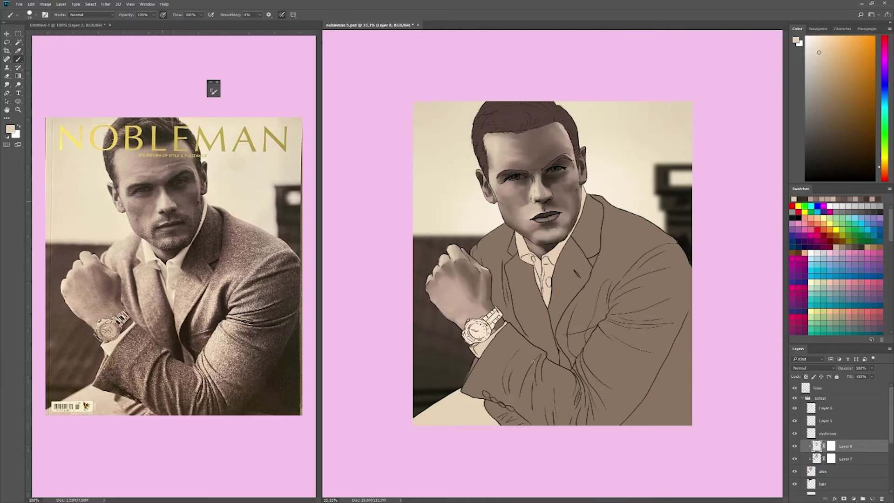
{"action": "left_click", "coordinate": [809, 435]}
{"action": "left_click", "coordinate": [831, 483]}
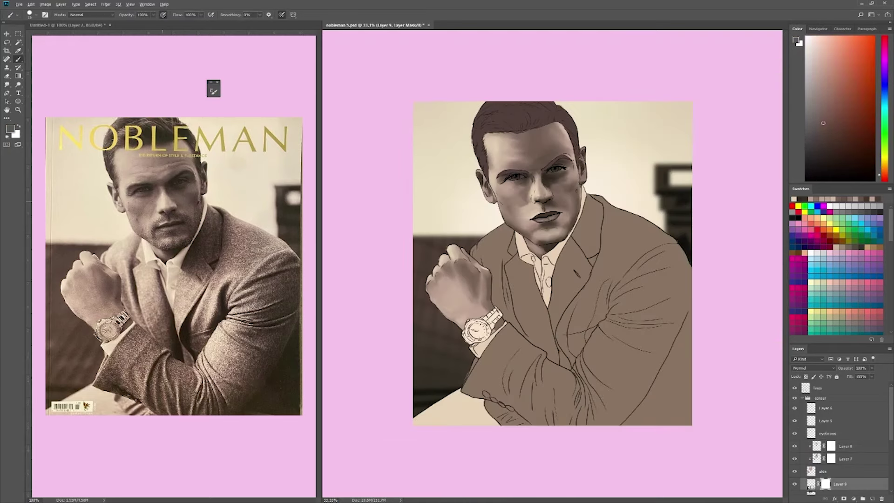
{"action": "key", "text": "ctrl+plus"}
{"action": "mouse_move", "coordinate": [470, 136]}
{"action": "left_mouse_down"}
{"action": "mouse_move", "coordinate": [584, 122]}
{"action": "mouse_move", "coordinate": [426, 182]}
{"action": "mouse_move", "coordinate": [584, 91]}
{"action": "mouse_move", "coordinate": [428, 149]}
{"action": "mouse_move", "coordinate": [536, 107]}
{"action": "left_mouse_up"}
{"action": "left_click", "coordinate": [442, 125], "text": "alt"}
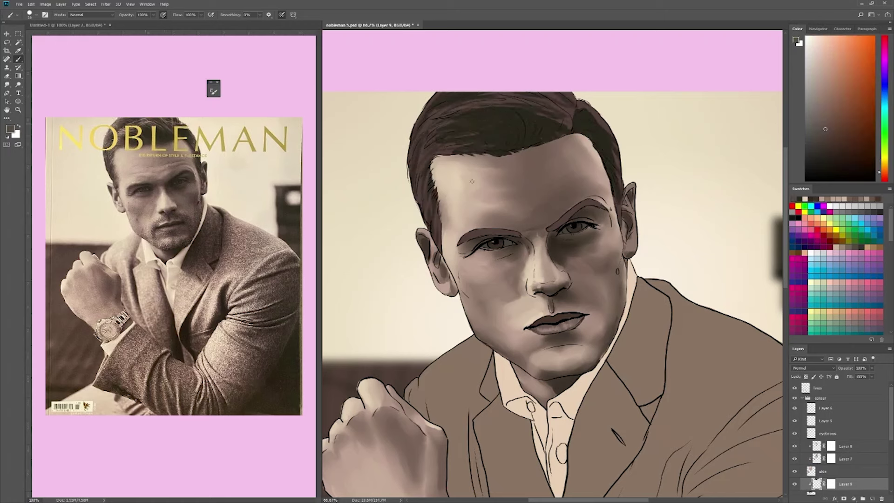
{"action": "key", "text": "r"}
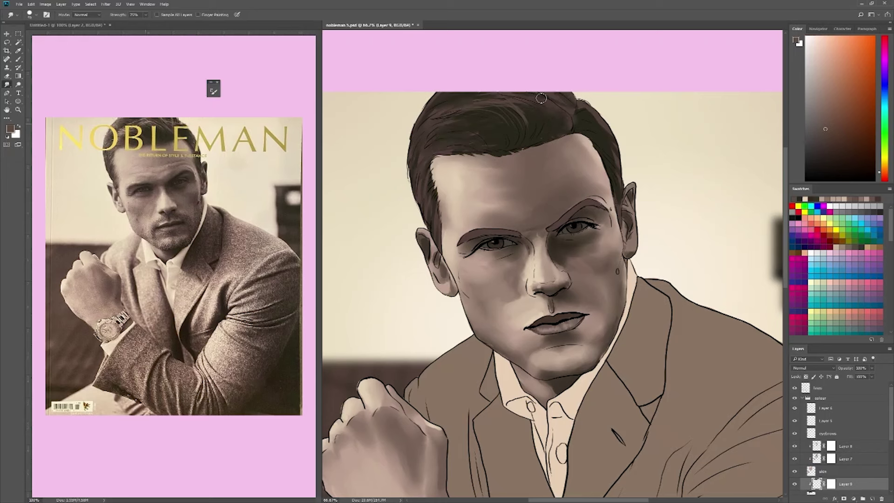
- Paint lighter grey-pink strands along the swept hair on the clipped hair layer
{"action": "key", "text": "b"}
{"action": "left_click", "coordinate": [447, 133], "text": "alt"}
{"action": "left_click_drag", "start_coordinate": [484, 103], "coordinate": [459, 130]}
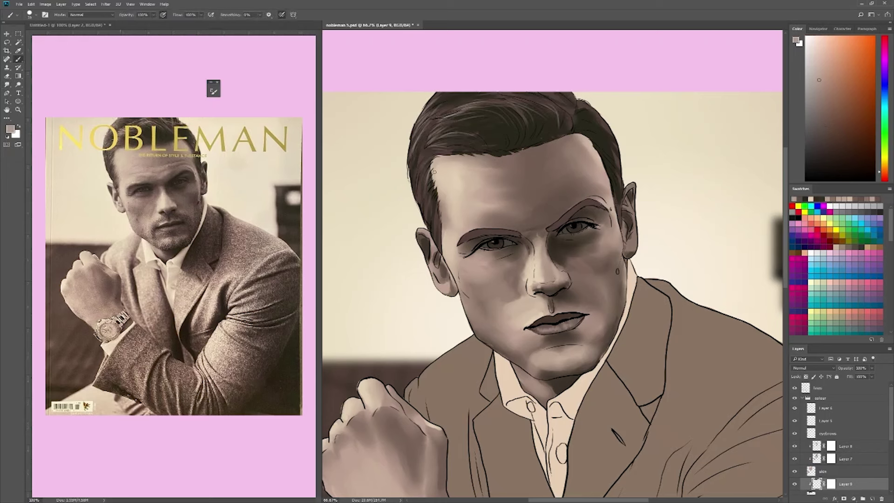
{"action": "left_click", "coordinate": [818, 48]}
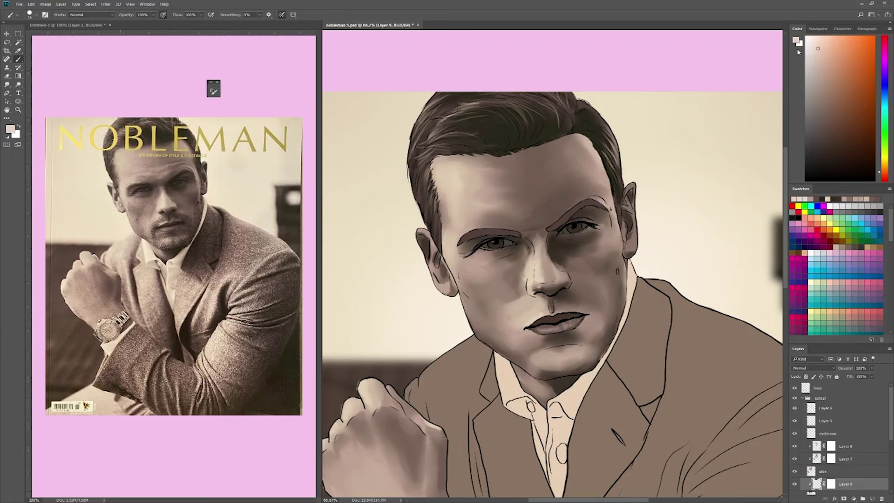
- Select the eyebrows layer and recolour both eyebrows near-black with transparency locked
{"action": "left_click", "coordinate": [559, 114], "text": "alt"}
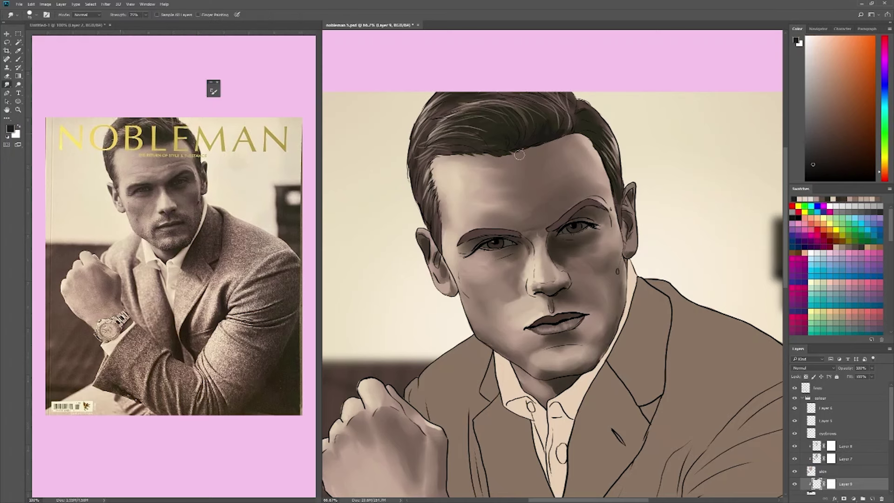
{"action": "left_click", "coordinate": [519, 155], "text": "ctrl"}
{"action": "mouse_move", "coordinate": [605, 205]}
{"action": "left_mouse_down"}
{"action": "mouse_move", "coordinate": [513, 241]}
{"action": "mouse_move", "coordinate": [458, 243]}
{"action": "left_mouse_up"}
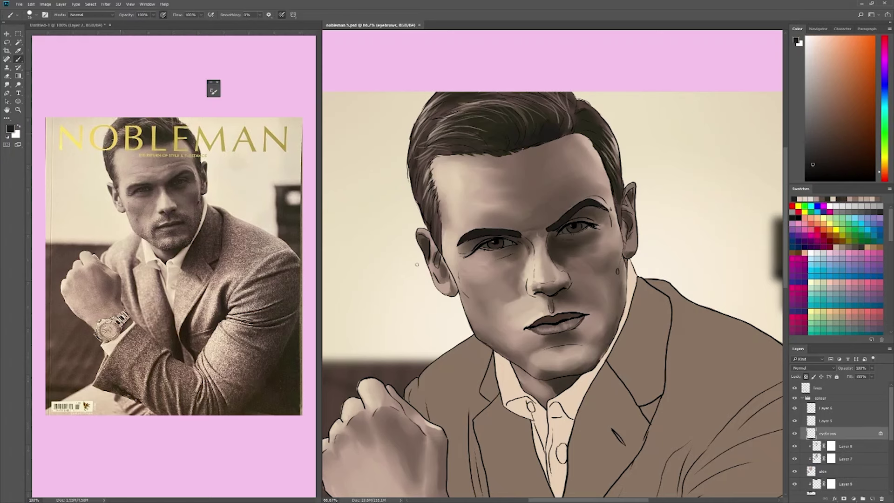
- Paint dark brown stubble around the mouth and chin with a speckled brush on a new layer heading the colour group
{"action": "key", "text": "ctrl+minus"}
{"action": "left_click", "coordinate": [543, 201], "text": "alt"}
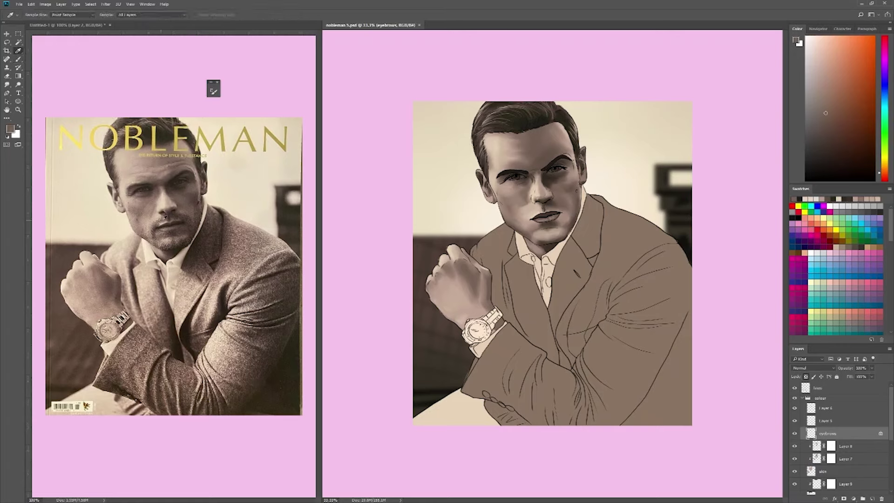
{"action": "key", "text": "ctrl+shift+alt+n"}
{"action": "key", "text": "ctrl+plus"}
{"action": "key", "text": "ctrl+plus"}
{"action": "key", "text": "ctrl+plus"}
{"action": "key", "text": "ctrl+plus"}
{"action": "left_click", "coordinate": [820, 156]}
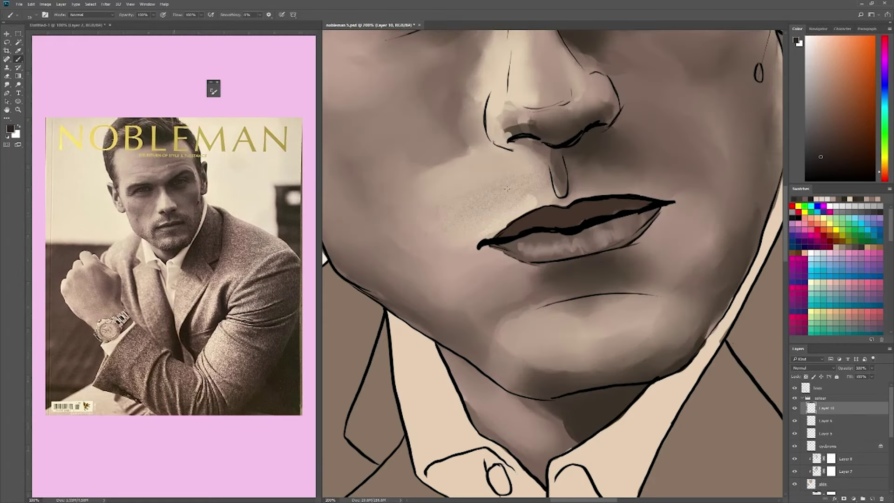
{"action": "left_click_drag", "start_coordinate": [698, 186], "coordinate": [442, 242]}
{"action": "left_click_drag", "start_coordinate": [512, 153], "coordinate": [507, 300]}
{"action": "left_click_drag", "start_coordinate": [466, 279], "coordinate": [442, 242]}
- Build up darker stubble along the jaw, cheeks, upper lip and chin using darker brown tones
{"action": "left_click", "coordinate": [835, 154]}
{"action": "left_click_drag", "start_coordinate": [698, 233], "coordinate": [442, 279]}
{"action": "key", "text": "ctrl+minus"}
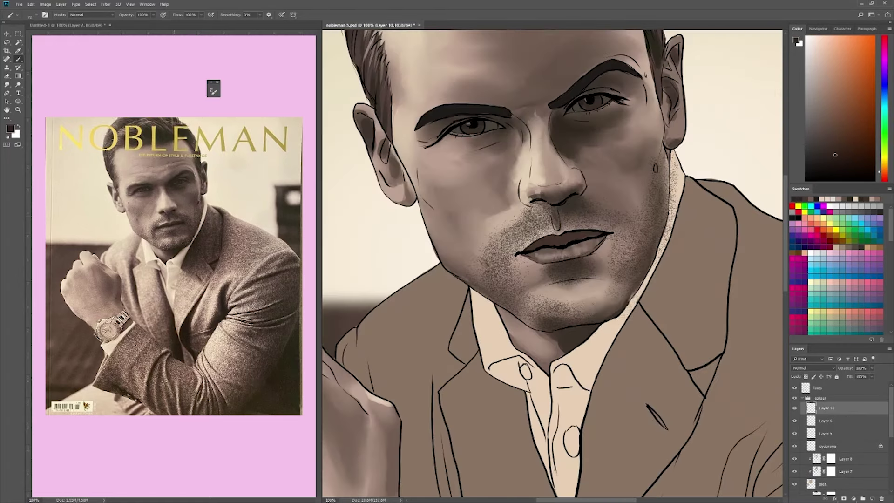
{"action": "left_click_drag", "start_coordinate": [442, 209], "coordinate": [465, 270]}
{"action": "left_click_drag", "start_coordinate": [512, 302], "coordinate": [605, 252]}
{"action": "left_click", "coordinate": [841, 166]}
{"action": "mouse_move", "coordinate": [642, 210]}
{"action": "left_mouse_down"}
{"action": "mouse_move", "coordinate": [586, 256]}
{"action": "mouse_move", "coordinate": [582, 335]}
{"action": "left_mouse_up"}
{"action": "left_click_drag", "start_coordinate": [581, 335], "coordinate": [442, 279]}
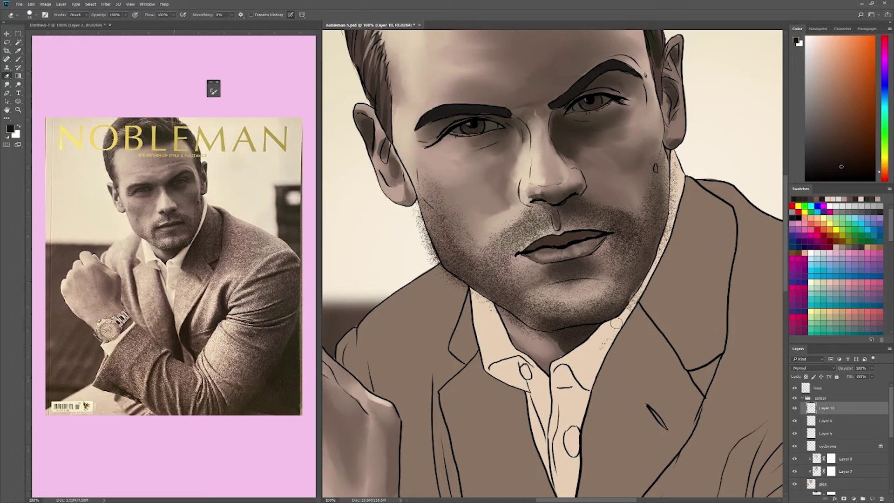
- Erase the stubble overspill from the collar and beyond the jawline, and soften the cheek stubble with mid-brown strokes
{"action": "key", "text": "e"}
{"action": "left_click_drag", "start_coordinate": [666, 168], "coordinate": [633, 298]}
{"action": "mouse_move", "coordinate": [428, 186]}
{"action": "left_mouse_down"}
{"action": "mouse_move", "coordinate": [493, 313]}
{"action": "mouse_move", "coordinate": [437, 209]}
{"action": "mouse_move", "coordinate": [484, 275]}
{"action": "left_mouse_up"}
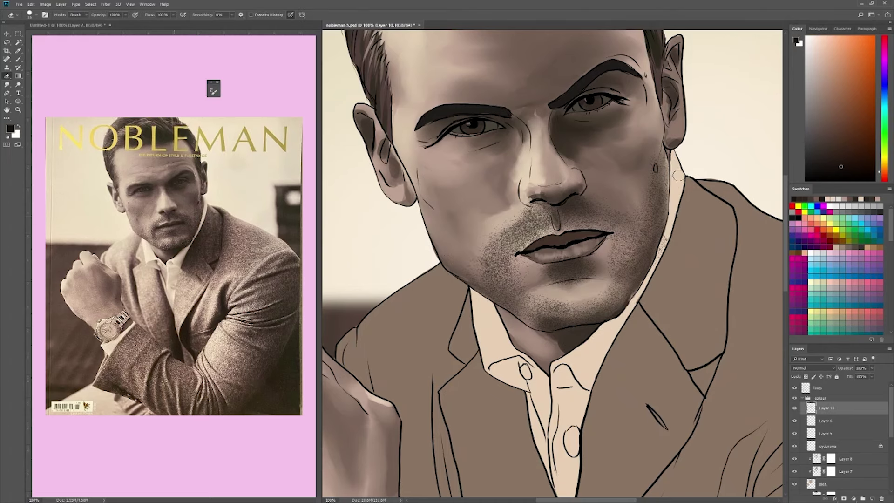
{"action": "left_click_drag", "start_coordinate": [502, 200], "coordinate": [484, 261]}
{"action": "key", "text": "b"}
{"action": "left_click_drag", "start_coordinate": [526, 214], "coordinate": [475, 261]}
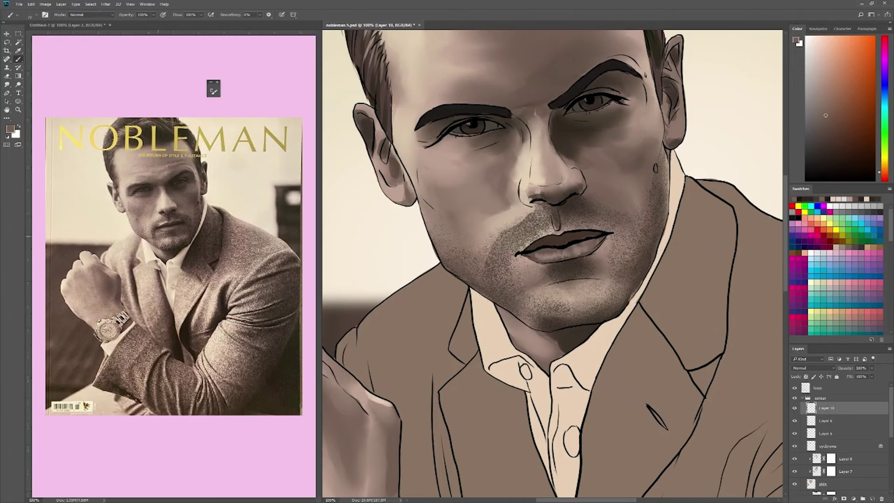
- Refine the stubble on the cheeks, jaw and chin with near-black strokes, erasing parts to soften it
{"action": "key", "text": "ctrl+minus"}
{"action": "left_click", "coordinate": [825, 139]}
{"action": "left_click", "coordinate": [829, 156]}
{"action": "mouse_move", "coordinate": [610, 225]}
{"action": "left_mouse_down"}
{"action": "mouse_move", "coordinate": [579, 251]}
{"action": "mouse_move", "coordinate": [563, 240]}
{"action": "left_mouse_up"}
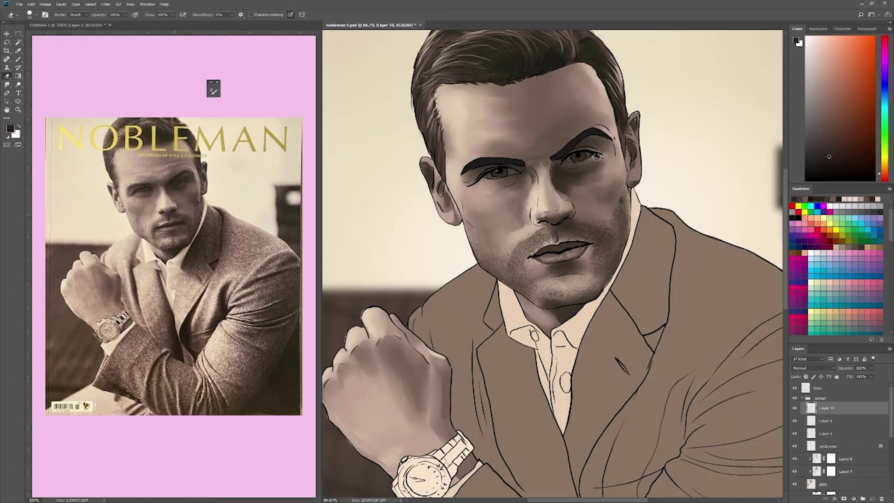
{"action": "left_click_drag", "start_coordinate": [598, 279], "coordinate": [573, 298]}
{"action": "left_click_drag", "start_coordinate": [602, 242], "coordinate": [580, 279]}
{"action": "left_click_drag", "start_coordinate": [549, 228], "coordinate": [505, 266]}
{"action": "left_click", "coordinate": [825, 81]}
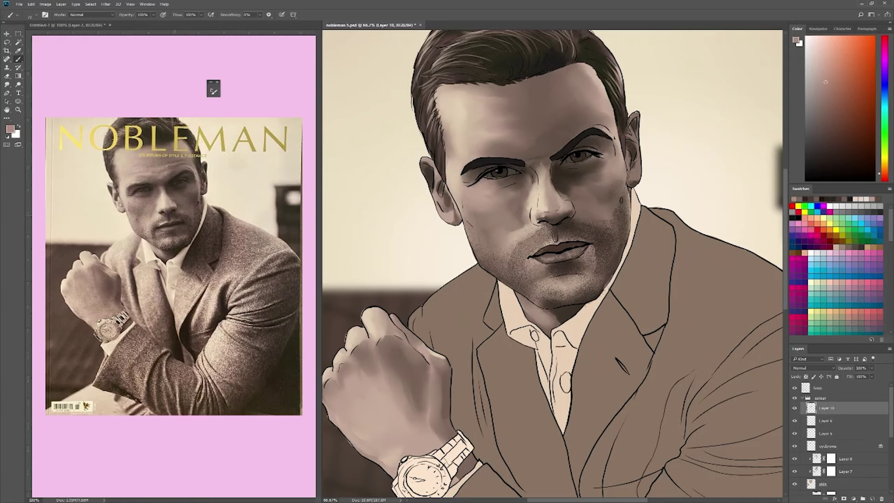
- Paint dark shadows on the lips and forehead on a new Multiply layer at 71% fill, and smudge them smooth
{"action": "key", "text": "ctrl+minus"}
{"action": "key", "text": "ctrl+shift+alt+n"}
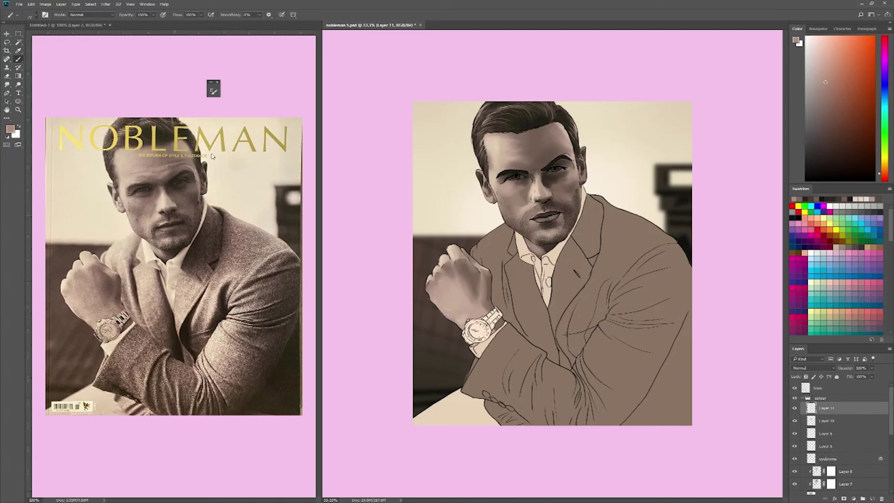
{"action": "left_click_drag", "start_coordinate": [524, 216], "coordinate": [566, 209]}
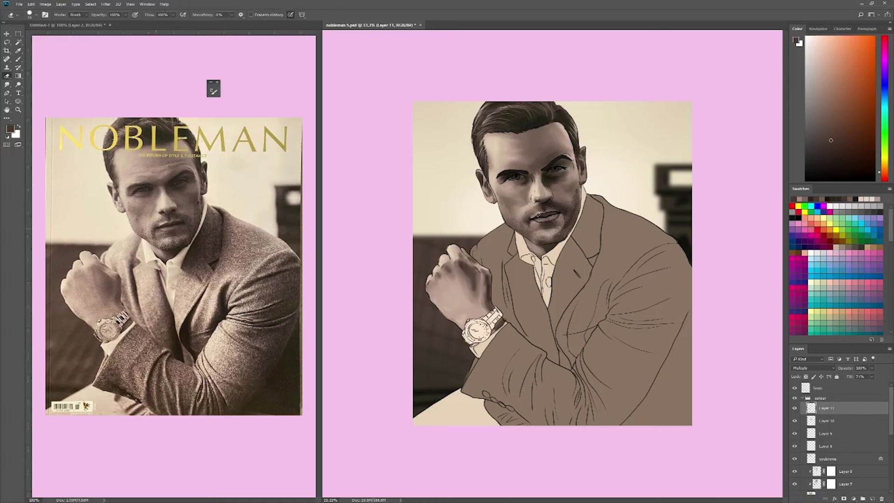
{"action": "left_click", "coordinate": [7, 84]}
{"action": "key", "text": "b"}
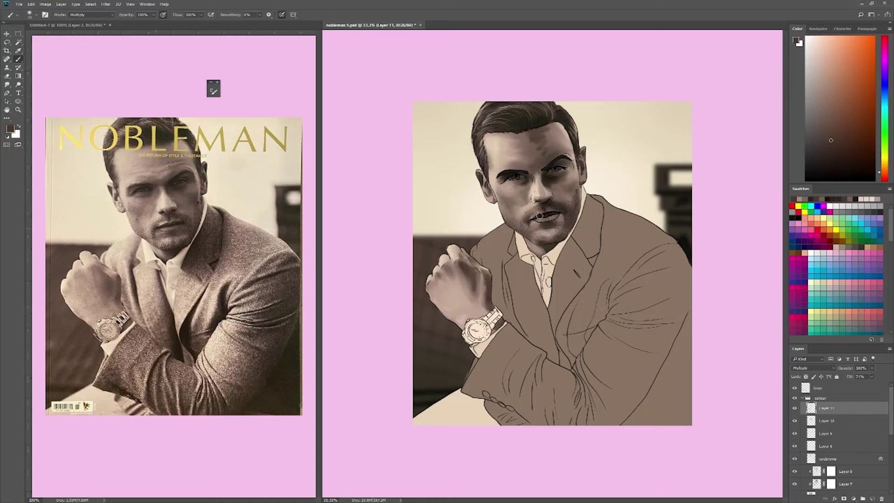
{"action": "key", "text": "r"}
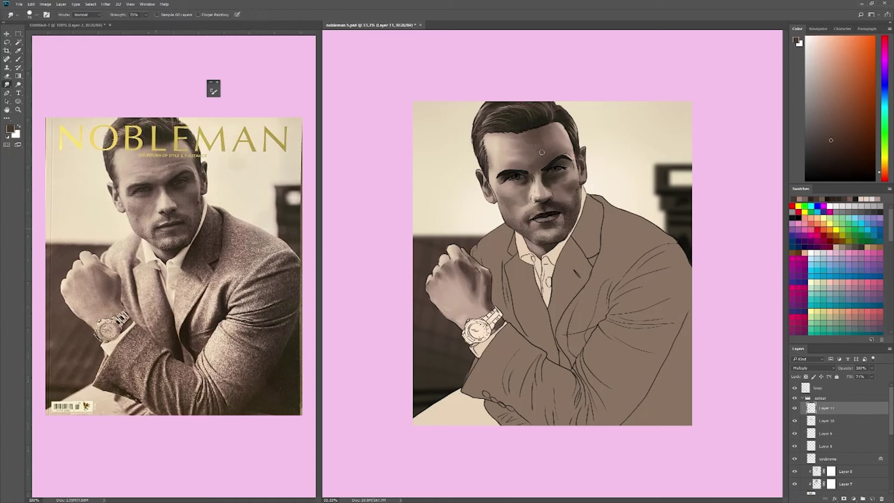
- Add a layer in Screen mode and paint soft brown highlights on the eyes and the raised hand
{"action": "key", "text": "b"}
{"action": "key", "text": "ctrl+shift+alt+n"}
{"action": "left_click", "coordinate": [567, 162], "text": "alt"}
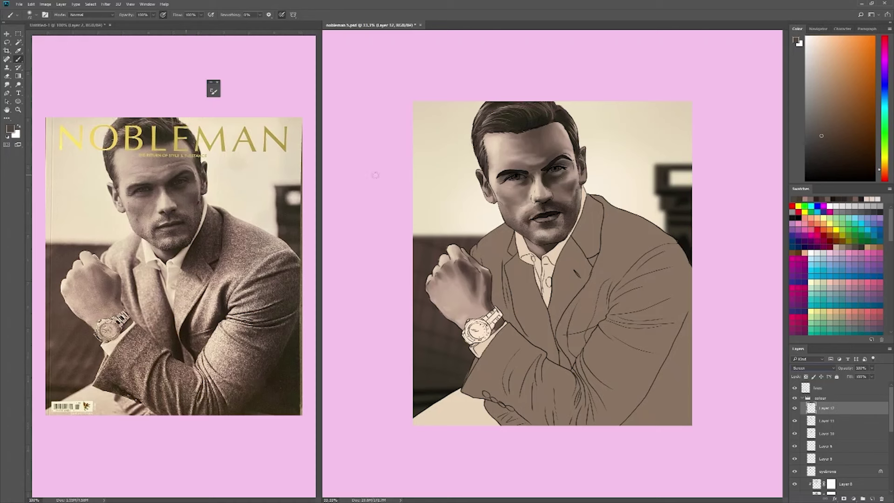
{"action": "left_click_drag", "start_coordinate": [438, 302], "coordinate": [451, 284]}
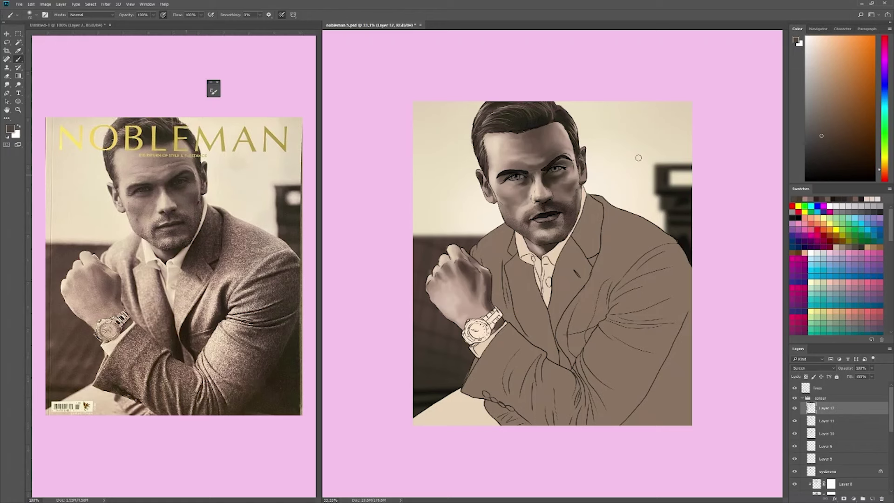
{"action": "key", "text": "r"}
- Paint soft dark brown shadows over the jacket's lapels, shoulder and sleeves on a new layer clipped to the suit
{"action": "scroll", "coordinate": [847, 442], "scroll_direction": "down", "scroll_amount": 5}
{"action": "left_click", "coordinate": [846, 474]}
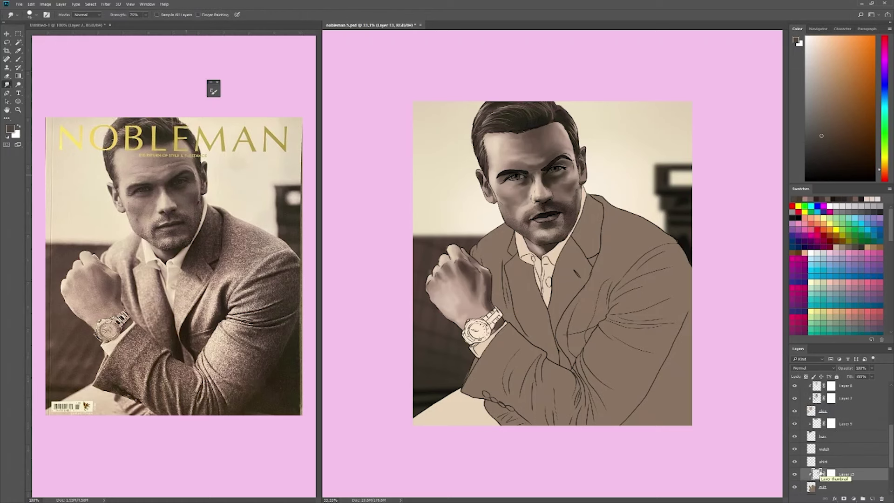
{"action": "key", "text": "b"}
{"action": "left_click_drag", "start_coordinate": [605, 191], "coordinate": [558, 270]}
{"action": "left_click_drag", "start_coordinate": [665, 279], "coordinate": [596, 218]}
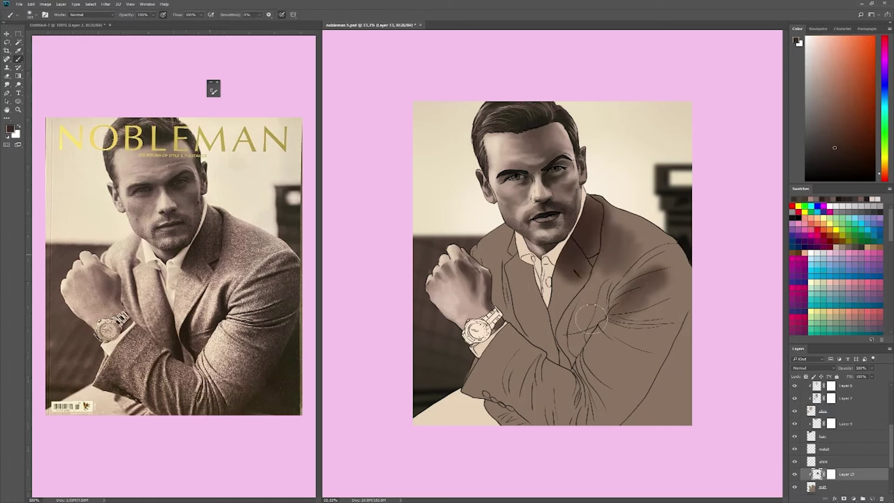
{"action": "key", "text": "e"}
{"action": "mouse_move", "coordinate": [605, 279]}
{"action": "left_mouse_down"}
{"action": "mouse_move", "coordinate": [558, 363]}
{"action": "mouse_move", "coordinate": [613, 274]}
{"action": "left_mouse_up"}
{"action": "key", "text": "b"}
{"action": "mouse_move", "coordinate": [554, 261]}
{"action": "left_mouse_down"}
{"action": "mouse_move", "coordinate": [512, 363]}
{"action": "mouse_move", "coordinate": [582, 423]}
{"action": "mouse_move", "coordinate": [622, 365]}
{"action": "mouse_move", "coordinate": [550, 326]}
{"action": "mouse_move", "coordinate": [541, 279]}
{"action": "left_mouse_up"}
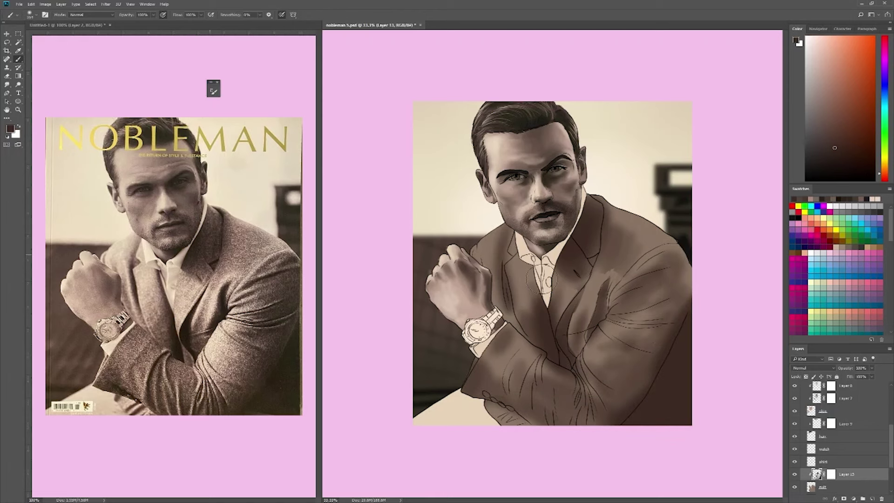
- Paint cream highlights sampled from the shirt along the jacket's lapels and sleeve folds on a second clipped layer, and smudge them
{"action": "left_click", "coordinate": [542, 279], "text": "alt"}
{"action": "key", "text": "ctrl+j"}
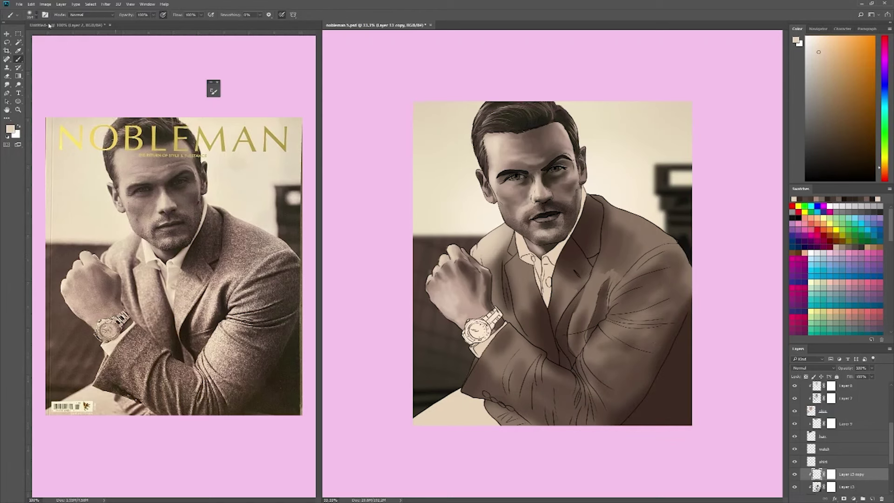
{"action": "mouse_move", "coordinate": [524, 272]}
{"action": "left_mouse_down"}
{"action": "mouse_move", "coordinate": [501, 279]}
{"action": "mouse_move", "coordinate": [558, 268]}
{"action": "mouse_move", "coordinate": [526, 302]}
{"action": "mouse_move", "coordinate": [525, 372]}
{"action": "mouse_move", "coordinate": [619, 326]}
{"action": "mouse_move", "coordinate": [582, 312]}
{"action": "mouse_move", "coordinate": [582, 382]}
{"action": "mouse_move", "coordinate": [495, 351]}
{"action": "left_mouse_up"}
{"action": "left_click_drag", "start_coordinate": [493, 400], "coordinate": [592, 316]}
{"action": "key", "text": "r"}
{"action": "mouse_move", "coordinate": [514, 399]}
{"action": "left_mouse_down"}
{"action": "mouse_move", "coordinate": [555, 391]}
{"action": "mouse_move", "coordinate": [614, 389]}
{"action": "left_mouse_up"}
{"action": "left_click_drag", "start_coordinate": [658, 285], "coordinate": [642, 261]}
{"action": "left_click_drag", "start_coordinate": [590, 205], "coordinate": [588, 247]}
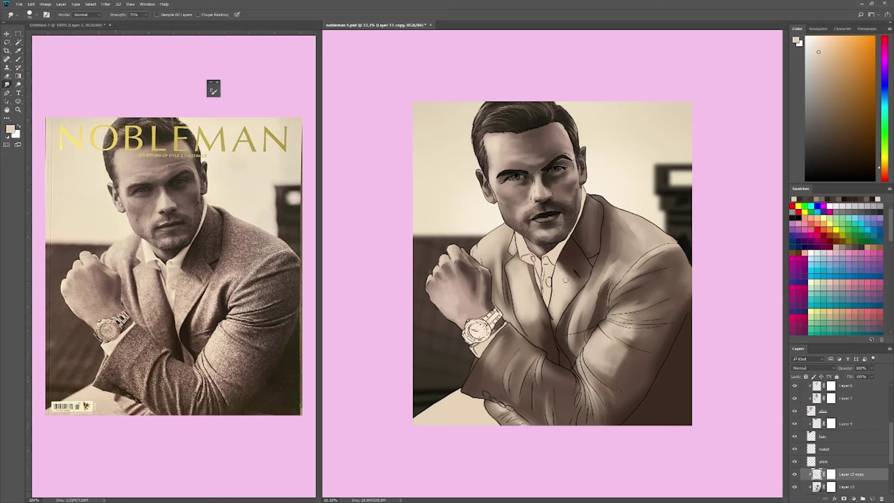
{"action": "mouse_move", "coordinate": [503, 242]}
{"action": "left_mouse_down"}
{"action": "mouse_move", "coordinate": [533, 284]}
{"action": "mouse_move", "coordinate": [540, 344]}
{"action": "left_mouse_up"}
{"action": "mouse_move", "coordinate": [593, 412]}
{"action": "left_mouse_down"}
{"action": "mouse_move", "coordinate": [591, 367]}
{"action": "mouse_move", "coordinate": [635, 303]}
{"action": "left_mouse_up"}
- Duplicate the suit highlight layer, give the copy a Pattern Overlay fabric texture and set its blend mode to Multiply
{"action": "key", "text": "ctrl+j"}
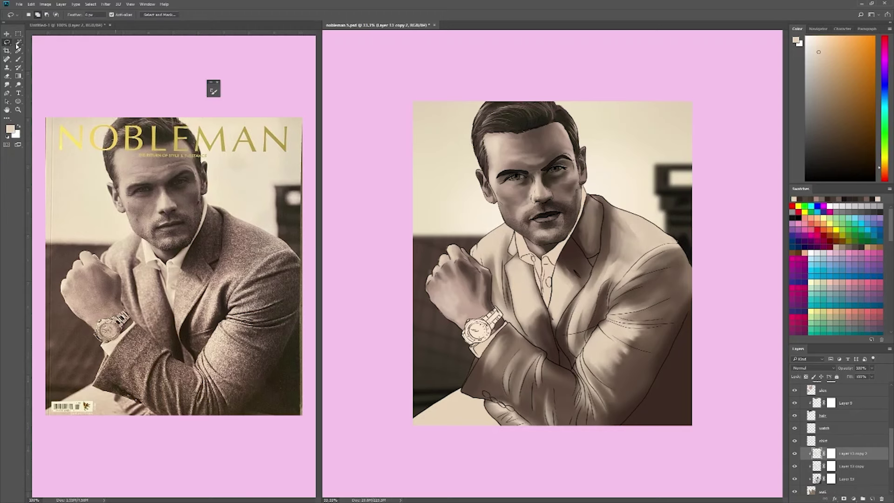
{"action": "key", "text": "l"}
{"action": "double_click", "coordinate": [871, 452]}
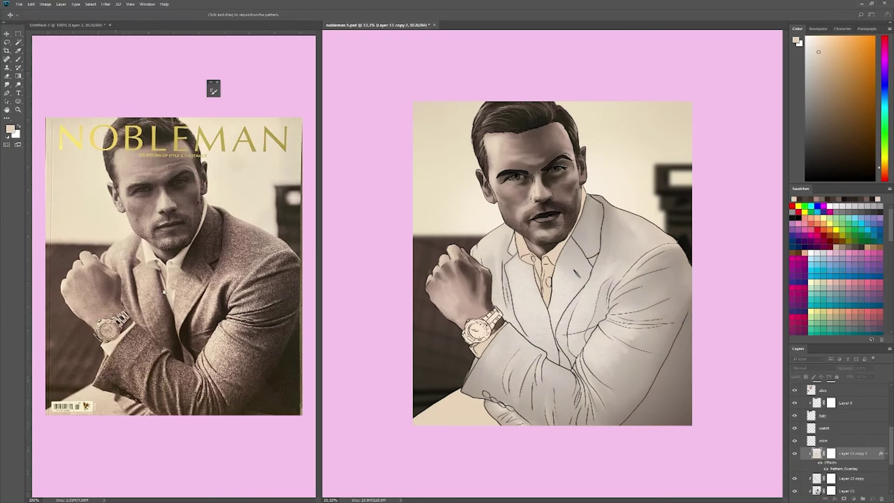
{"action": "key", "text": "Return"}
{"action": "key", "text": "g"}
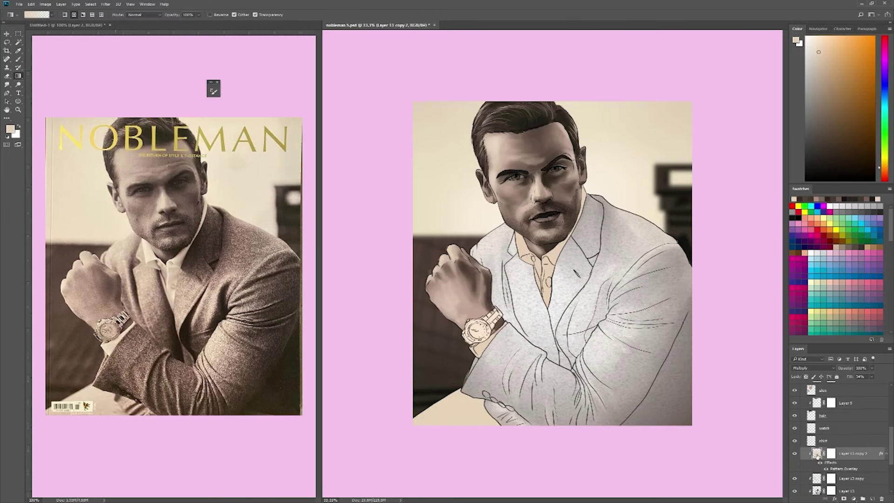
{"action": "double_click", "coordinate": [813, 457]}
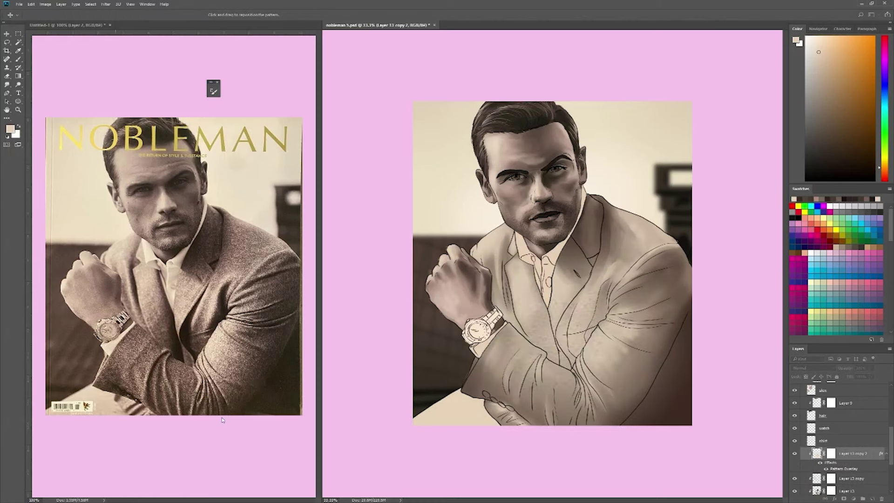
{"action": "key", "text": "Return"}
{"action": "left_click", "coordinate": [812, 368]}
{"action": "left_click", "coordinate": [830, 390]}
- Clip a Hue/Saturation adjustment above the suit texture, mute the jacket's brown, and readjust the Pattern Overlay
{"action": "key", "text": "ctrl+u"}
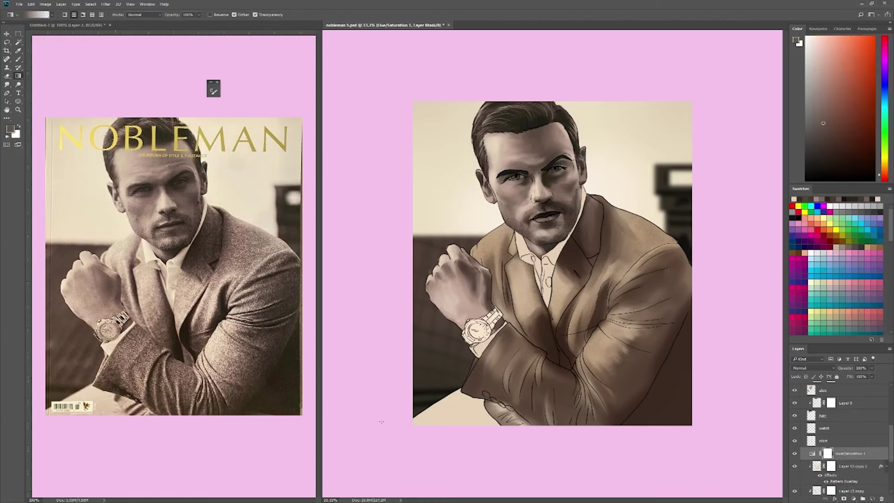
{"action": "key", "text": "ctrl+alt+g"}
{"action": "left_click_drag", "start_coordinate": [342, 208], "coordinate": [352, 205]}
{"action": "key", "text": "alt+["}
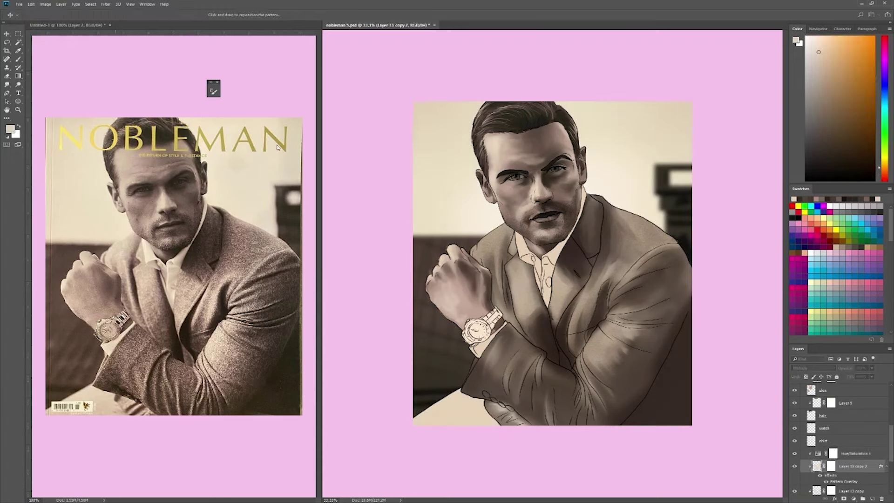
{"action": "key", "text": "space"}
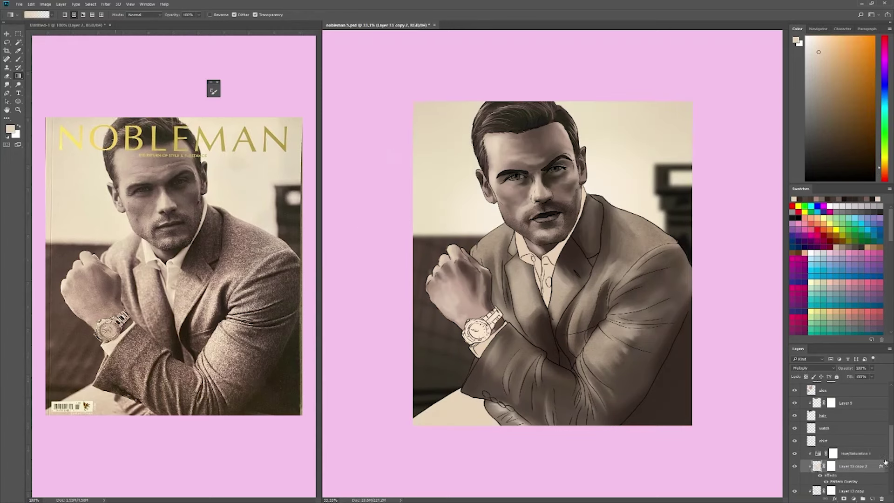
- Shade the trousers with a sampled tan tone on a new layer clipped to the pants layer
{"action": "key", "text": "alt+["}
{"action": "key", "text": "alt+["}
{"action": "key", "text": "alt+["}
{"action": "key", "text": "alt+["}
{"action": "left_click", "coordinate": [479, 427], "text": "alt"}
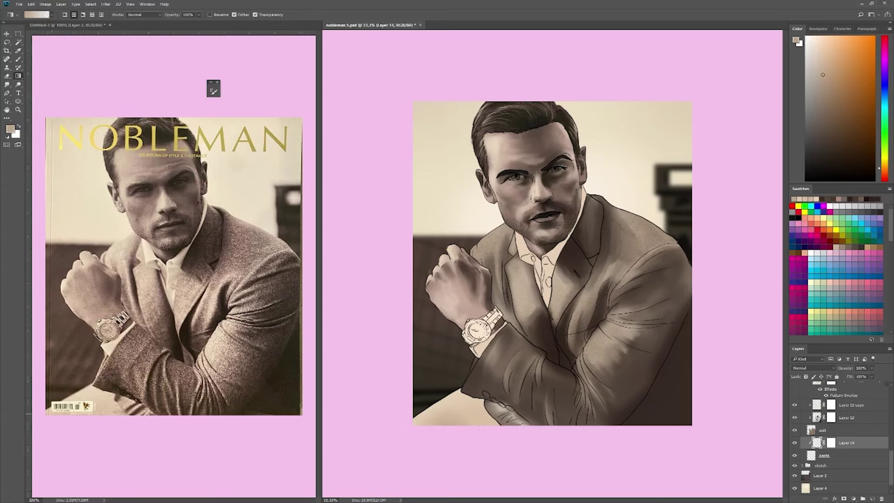
- Shade the shirt's collar, placket, buttons and cuff with brown and cream tones on a new layer clipped to the shirt
{"action": "key", "text": "alt+]"}
{"action": "key", "text": "alt+]"}
{"action": "key", "text": "alt+]"}
{"action": "key", "text": "alt+]"}
{"action": "key", "text": "alt+]"}
{"action": "key", "text": "alt+]"}
{"action": "key", "text": "alt+]"}
{"action": "key", "text": "b"}
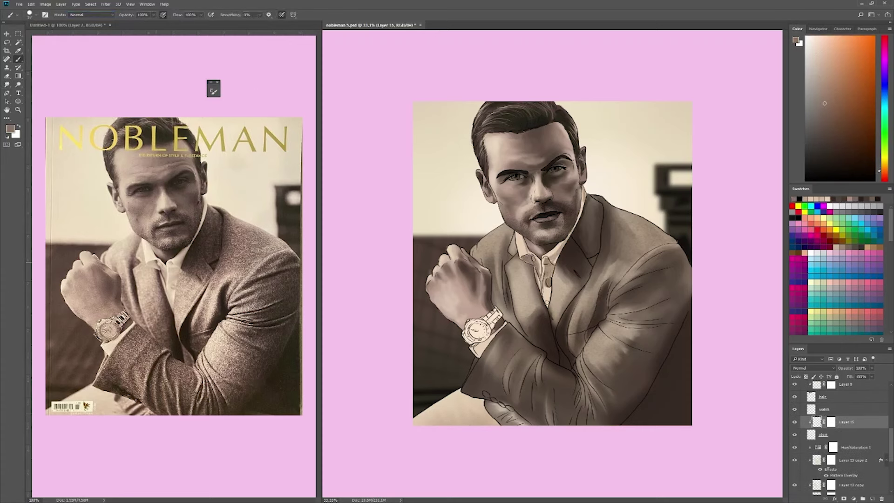
{"action": "left_click", "coordinate": [482, 349], "text": "alt"}
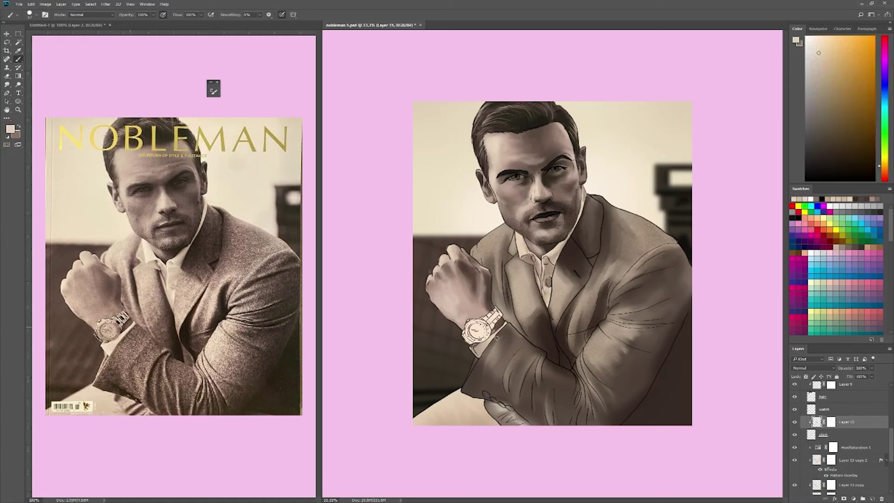
{"action": "left_click", "coordinate": [540, 244], "text": "alt"}
- Paint brown and grey shading on the watch face and bracelet using a new layer clipped to the watch
{"action": "left_click_drag", "start_coordinate": [857, 412], "coordinate": [852, 403]}
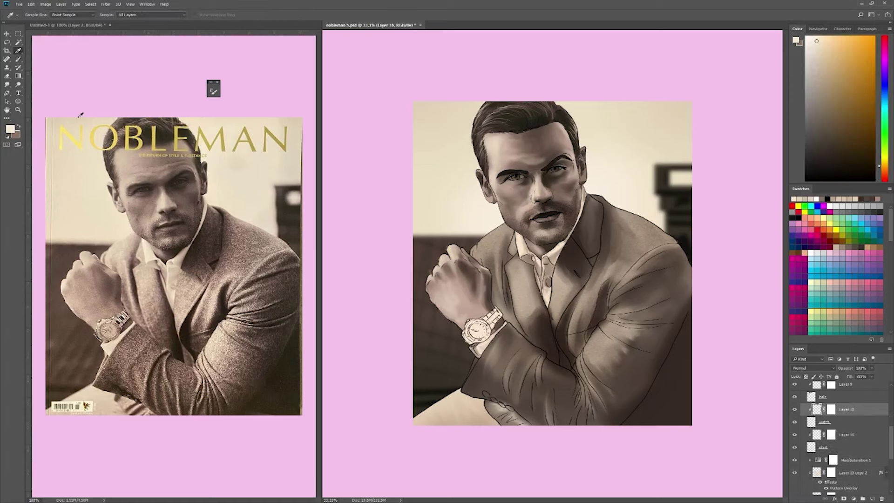
{"action": "left_click", "coordinate": [489, 316], "text": "alt"}
{"action": "left_click_drag", "start_coordinate": [475, 328], "coordinate": [480, 334]}
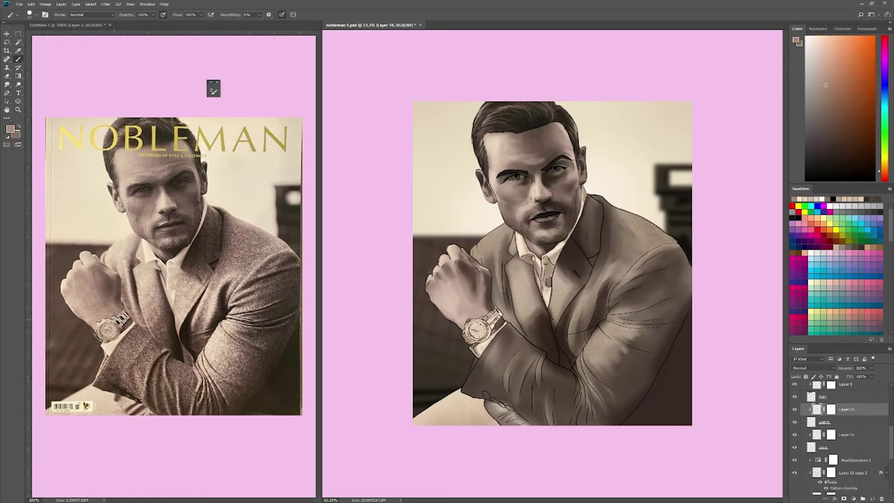
{"action": "left_click", "coordinate": [480, 332], "text": "alt"}
{"action": "left_click", "coordinate": [482, 331], "text": "alt"}
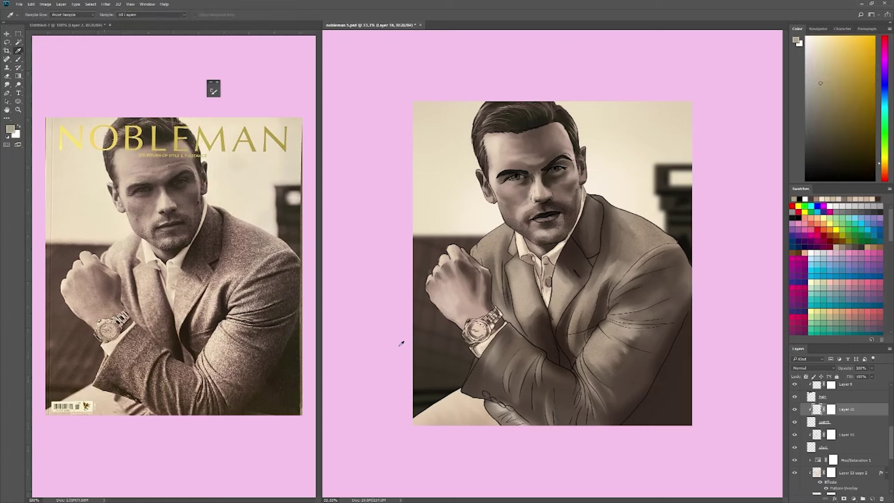
{"action": "key", "text": "r"}
- Duplicate the two shading layers clipped to the skin layer to strengthen the face and hand tones
{"action": "scroll", "coordinate": [889, 480], "scroll_direction": "down", "scroll_amount": 5}
{"action": "scroll", "coordinate": [837, 447], "scroll_direction": "up", "scroll_amount": 5}
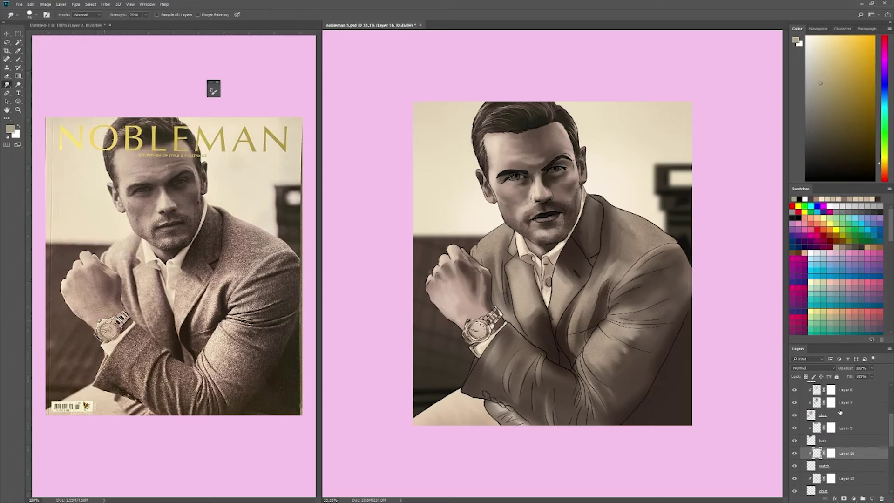
{"action": "left_click", "coordinate": [838, 430]}
{"action": "left_click", "coordinate": [823, 418]}
{"action": "key", "text": "ctrl+j"}
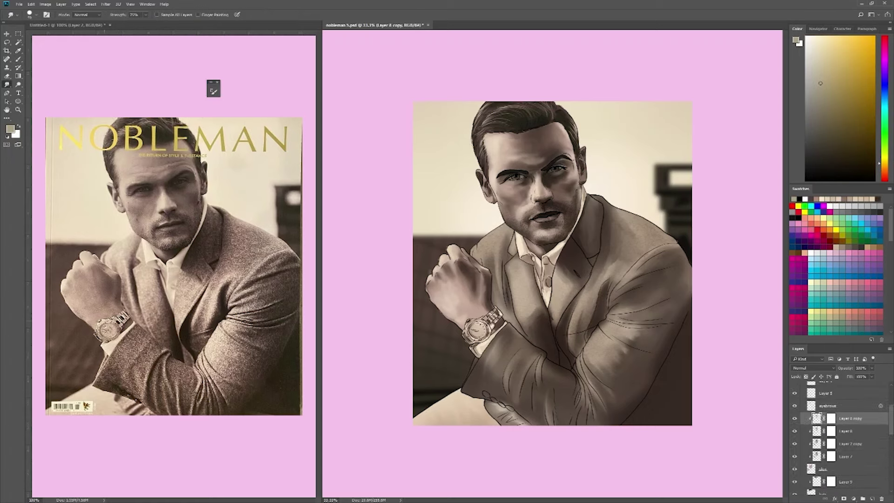
- Clip a Brightness/Contrast adjustment above the skin shading layers, and check the Screen highlight layer's effect by toggling its visibility
{"action": "left_click", "coordinate": [853, 499]}
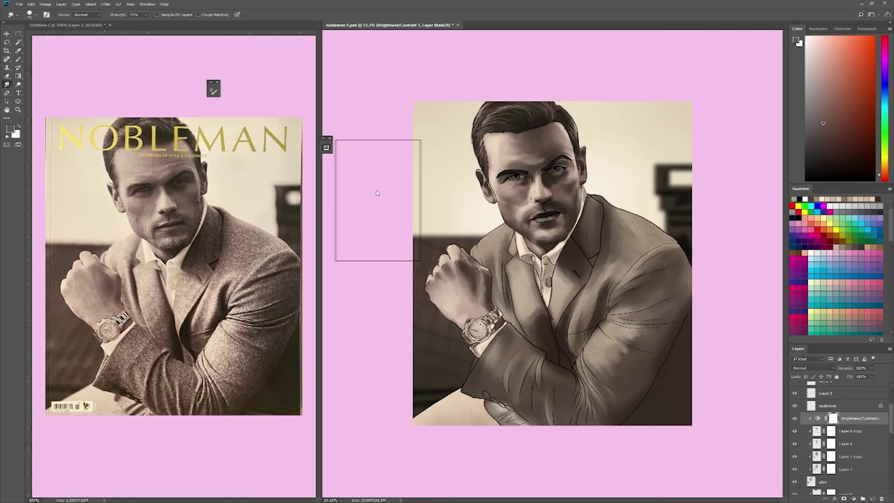
{"action": "left_click", "coordinate": [852, 431]}
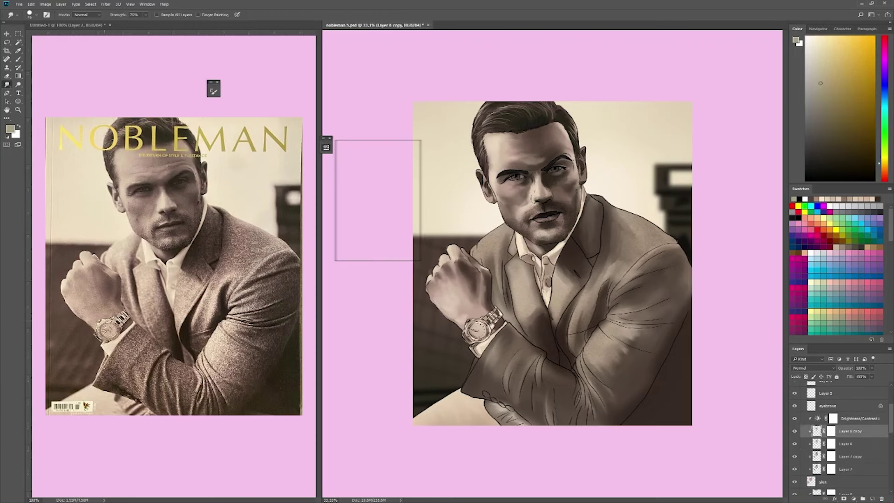
{"action": "left_click", "coordinate": [532, 164], "text": "ctrl"}
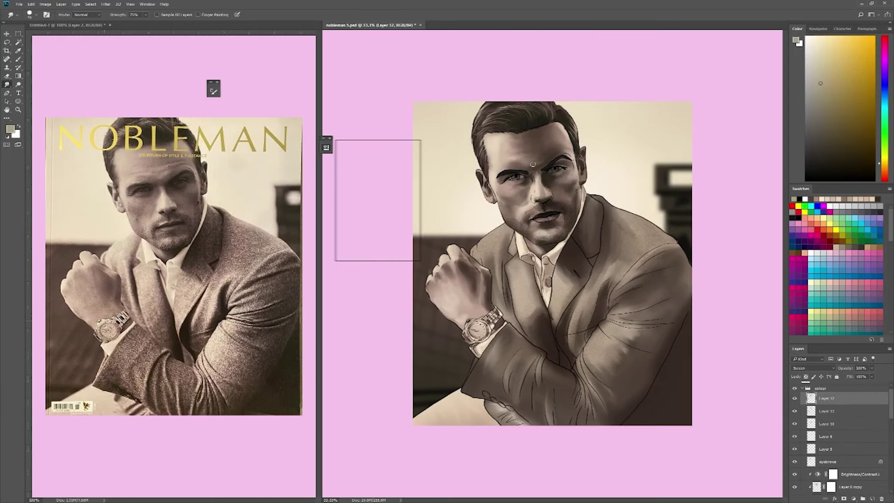
{"action": "left_click", "coordinate": [794, 399]}
- Select the jacket's shape from the suit layer and create a Pattern Overlay texture layer from it directly above
{"action": "scroll", "coordinate": [861, 438], "scroll_direction": "down", "scroll_amount": 5}
{"action": "left_click", "coordinate": [861, 439]}
{"action": "key", "text": "w"}
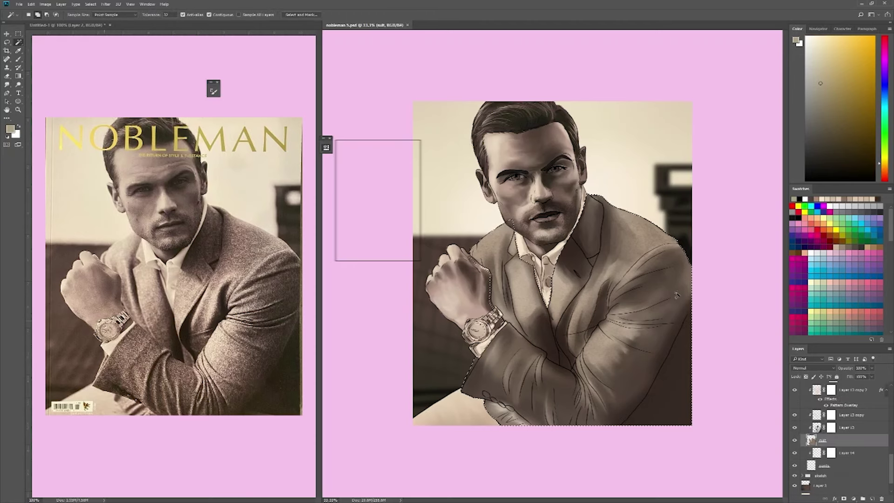
{"action": "left_click", "coordinate": [19, 60]}
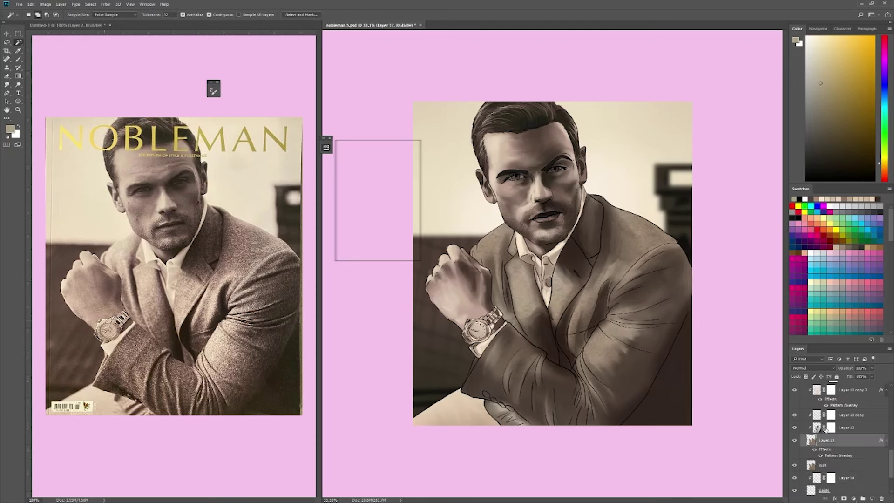
- Place the artist's white handwritten signature on a new top layer over the jacket's lower sleeve
{"action": "key", "text": "ctrl+shift+alt+n"}
{"action": "key", "text": "d"}
{"action": "key", "text": "x"}
{"action": "key", "text": "ctrl+v"}
{"action": "mouse_move", "coordinate": [642, 322]}
{"action": "left_mouse_down"}
{"action": "mouse_move", "coordinate": [566, 289]}
{"action": "mouse_move", "coordinate": [638, 391]}
{"action": "left_mouse_up"}
{"action": "key", "text": "Return"}
- Duplicate the signature layer, set the copy's blend mode to Overlay, and save the document
{"action": "key", "text": "ctrl+j"}
{"action": "key", "text": "shift+alt+o"}
{"action": "key", "text": "ctrl+s"}
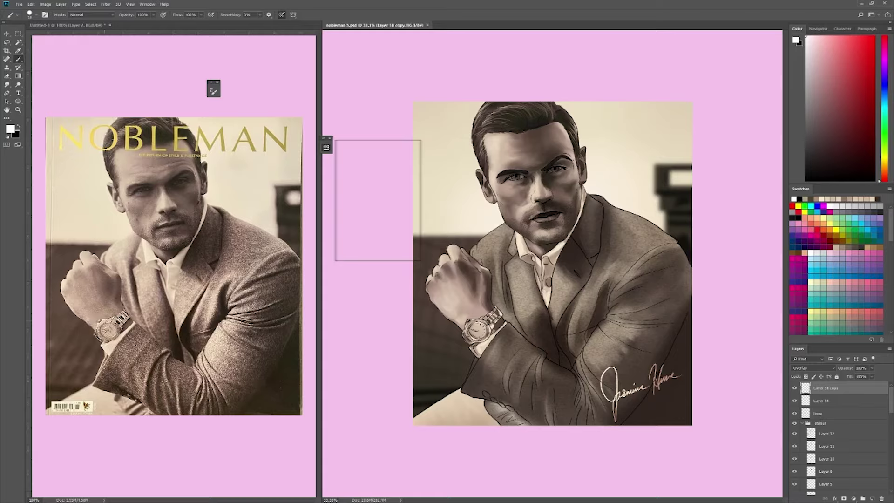